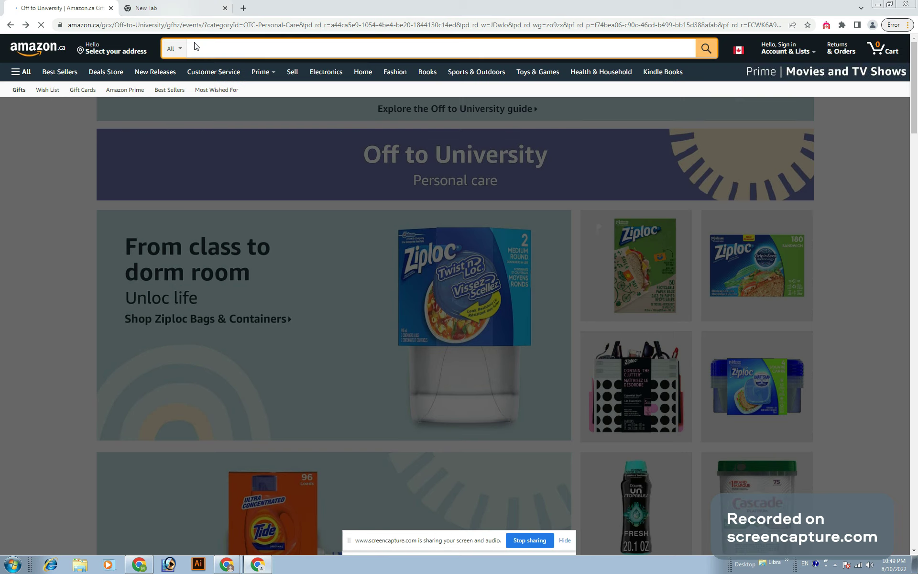
Step: Search Amazon.ca for APPLE BARREL and open the 2 oz Key West acrylic paint listing from the results
type("AP")
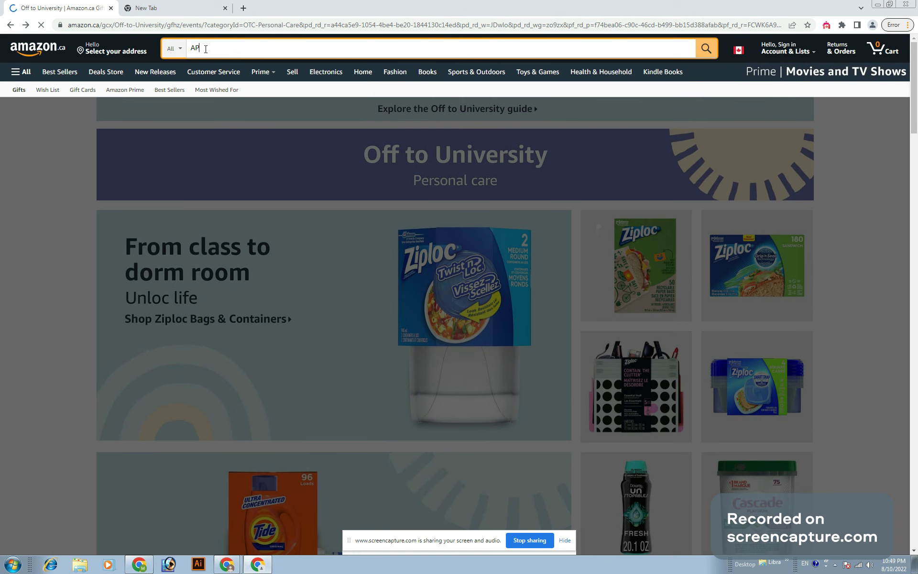
type("PLE BARREL")
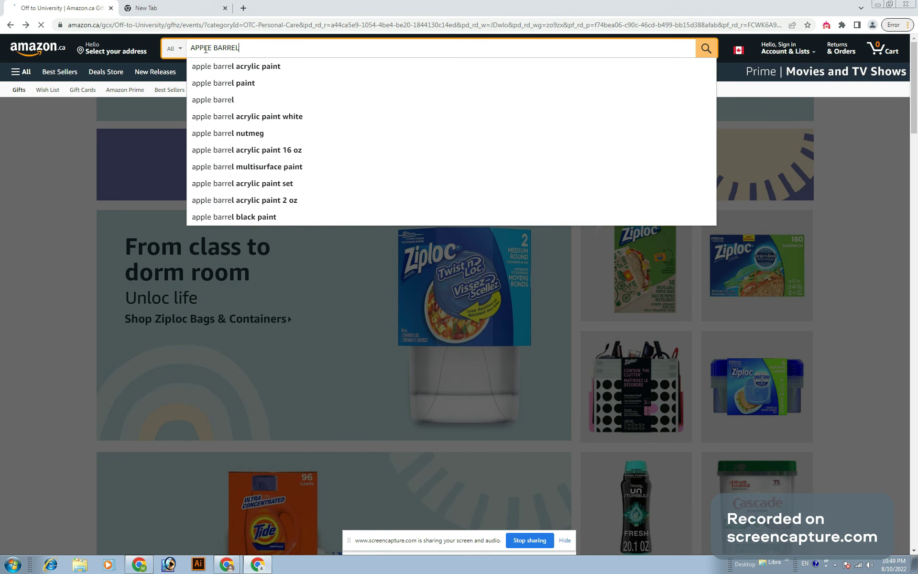
key("Return")
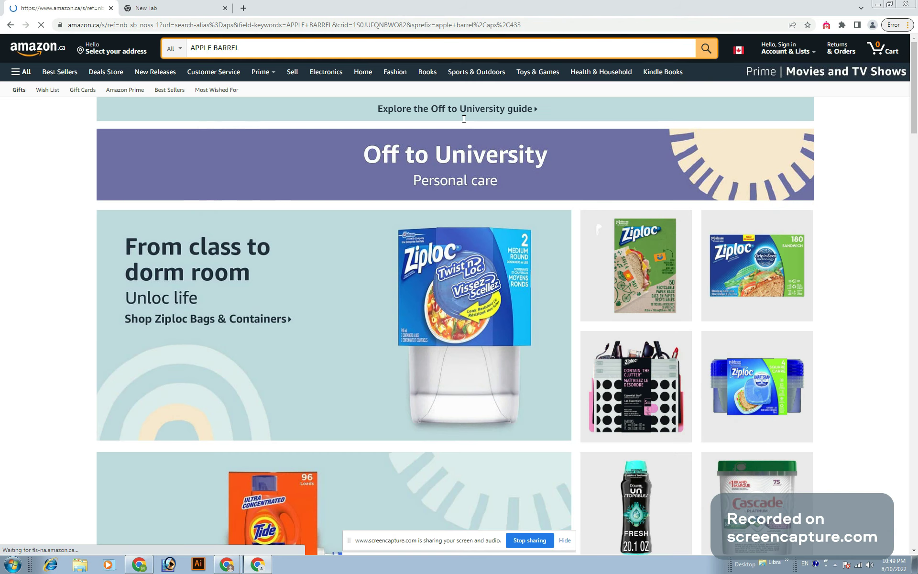
scroll(464, 119, "down", 3)
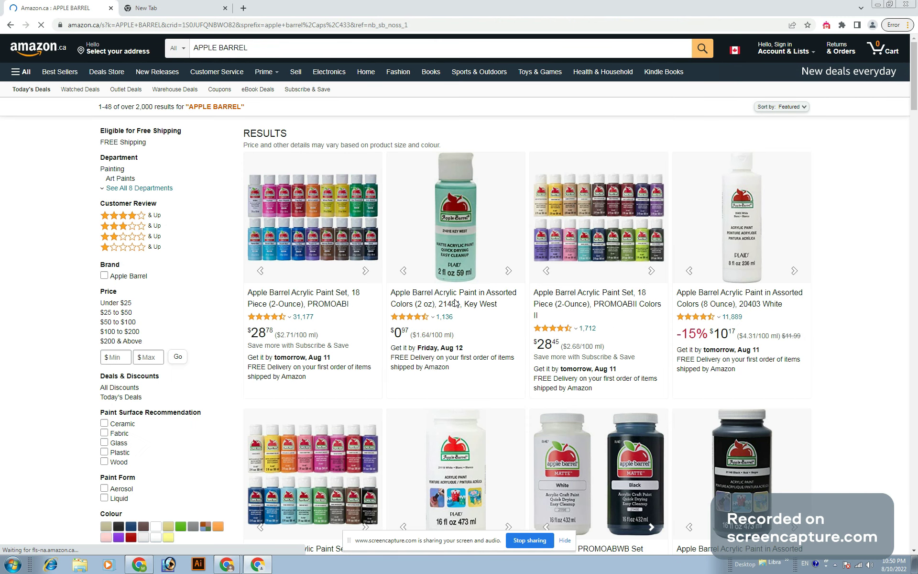
left_click(460, 311)
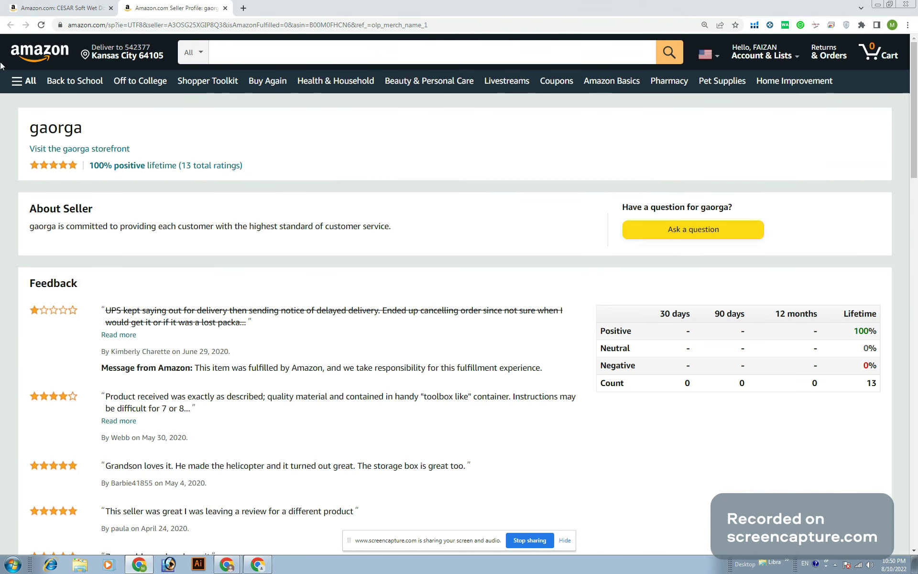
left_click(247, 55)
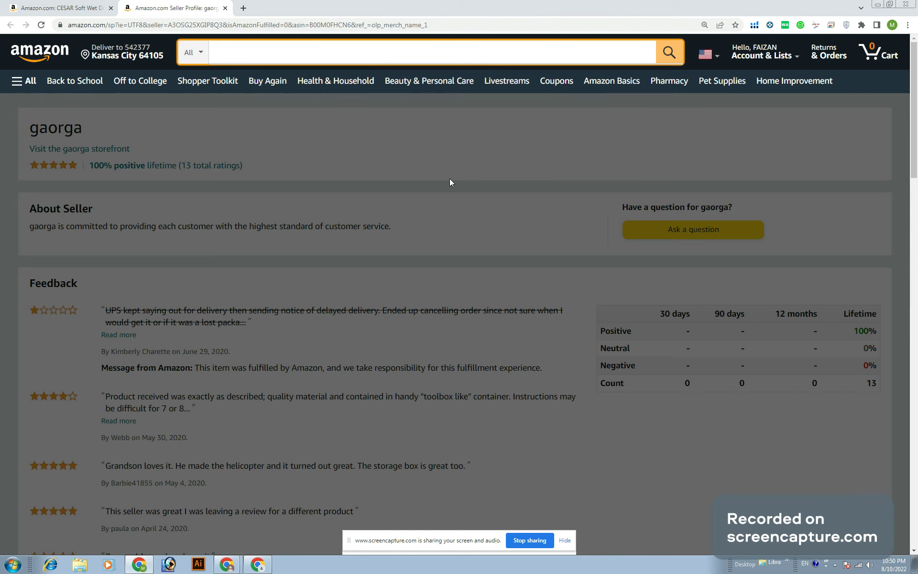
left_click(450, 179)
double_click(95, 137)
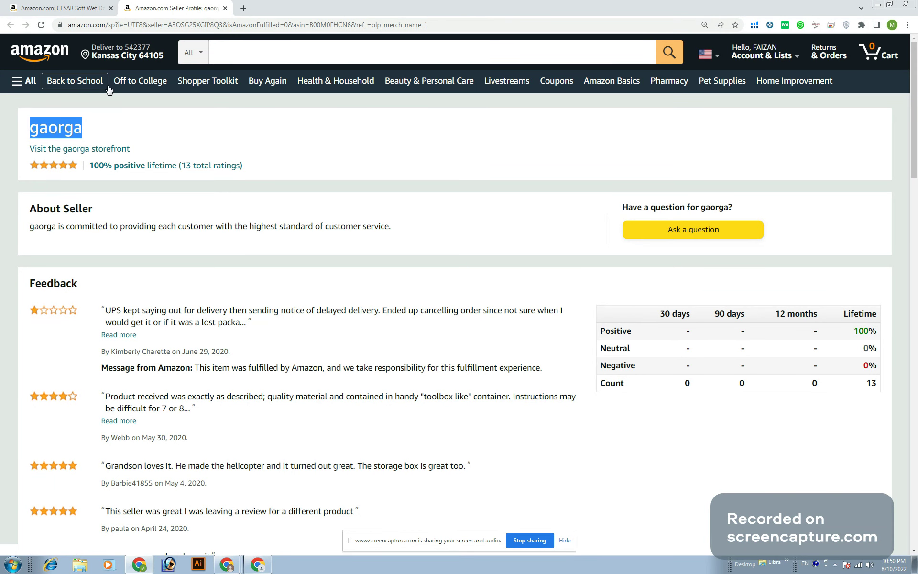
left_click(262, 51)
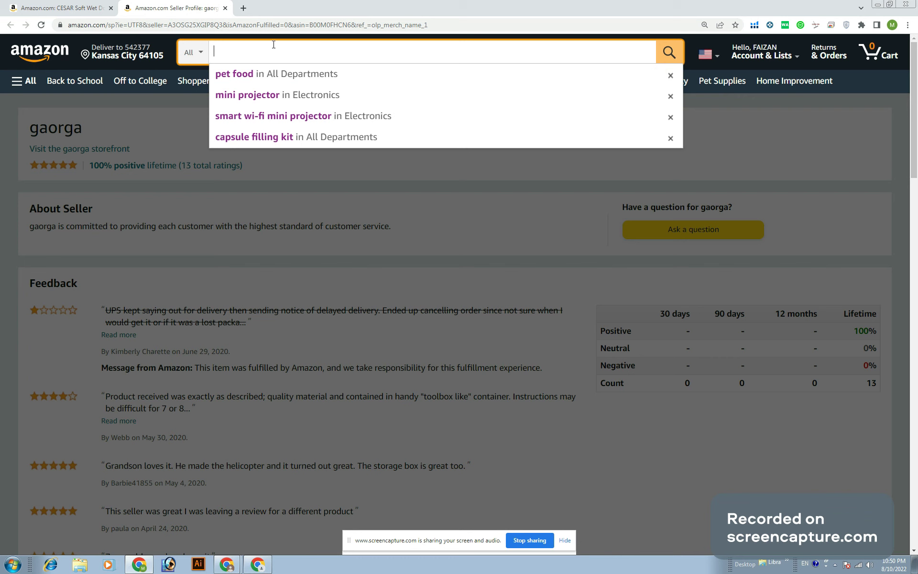
Step: Return to the CESAR dog food listing, close its seller offers, and copy the product's ASIN
key("ctrl+shift+Tab")
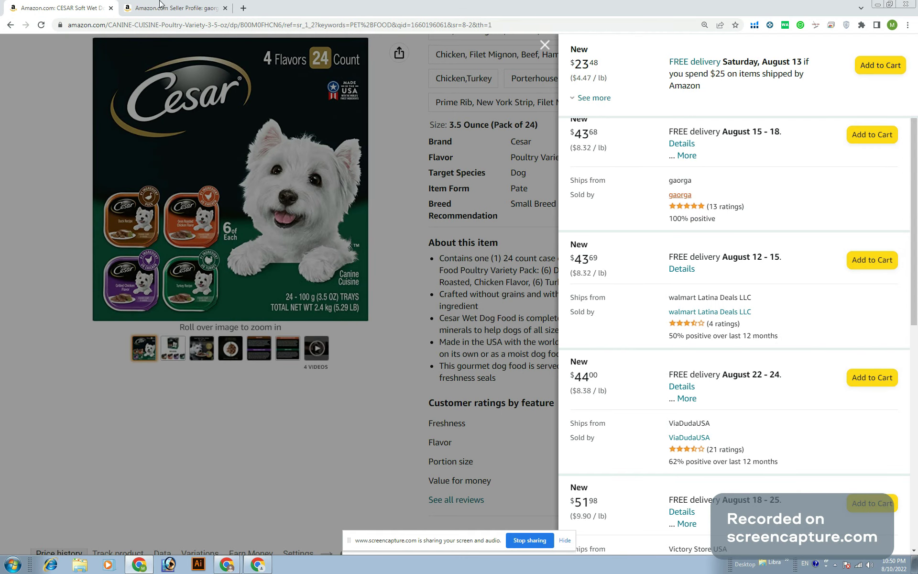
left_click(508, 389)
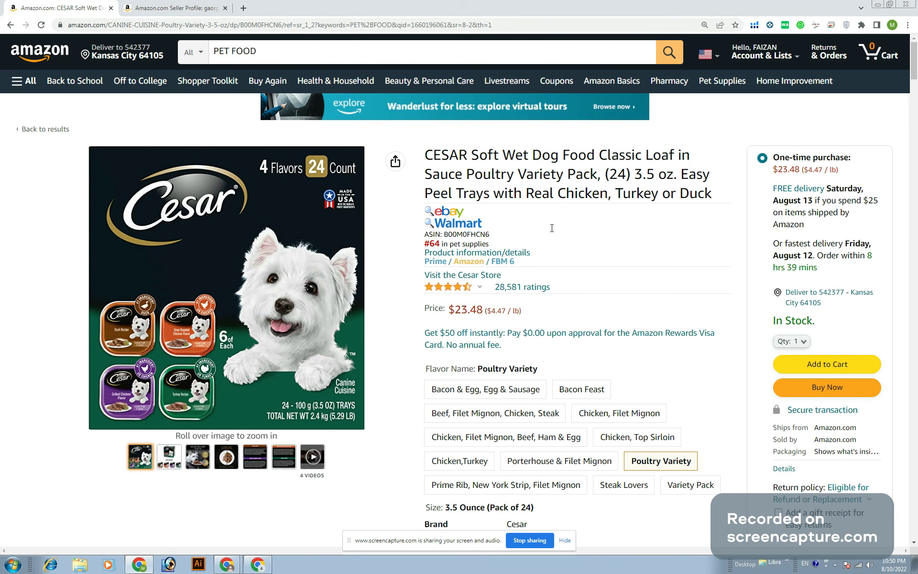
double_click(481, 235)
key("ctrl+c")
right_click(488, 235)
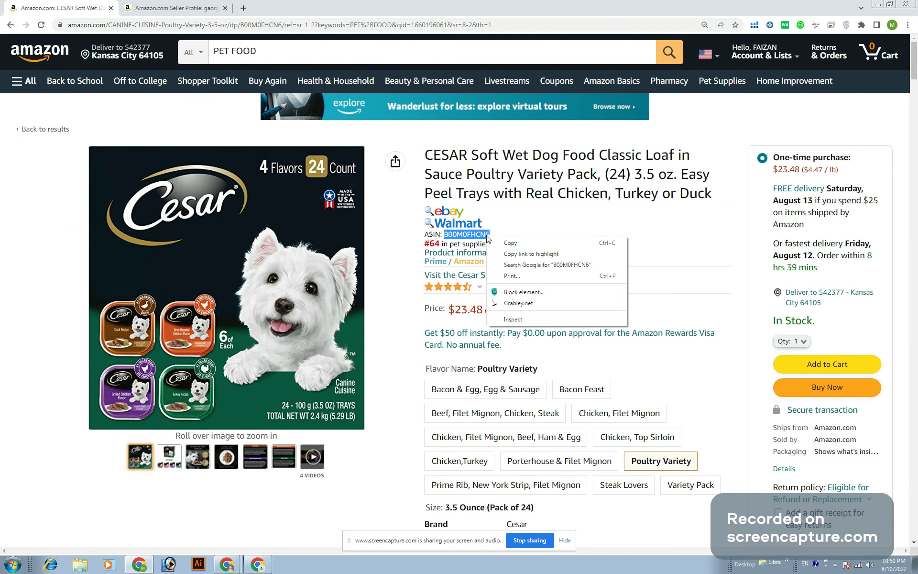
left_click(510, 241)
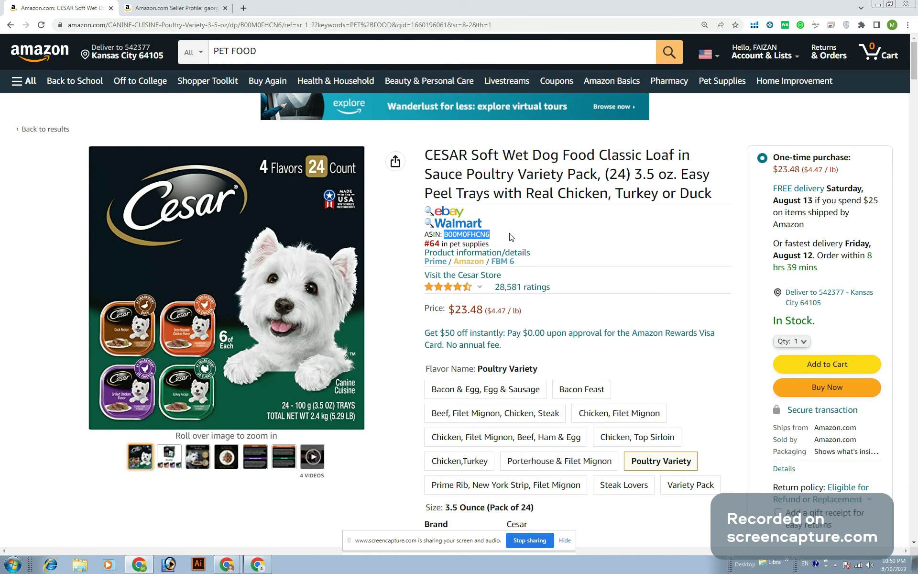
Step: Replace the PET FOOD search with the copied ASIN B00M0FHCN6 and run the search
left_click(294, 52)
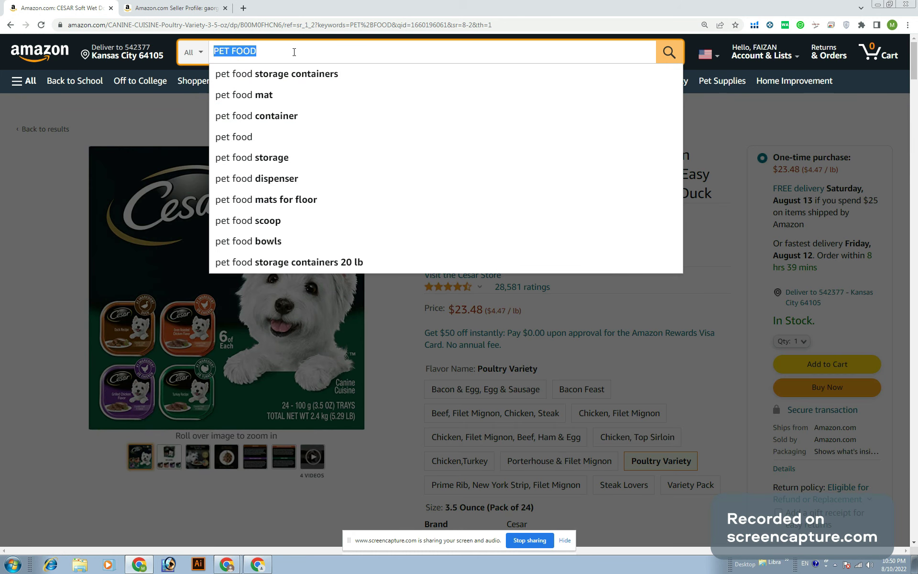
right_click(294, 52)
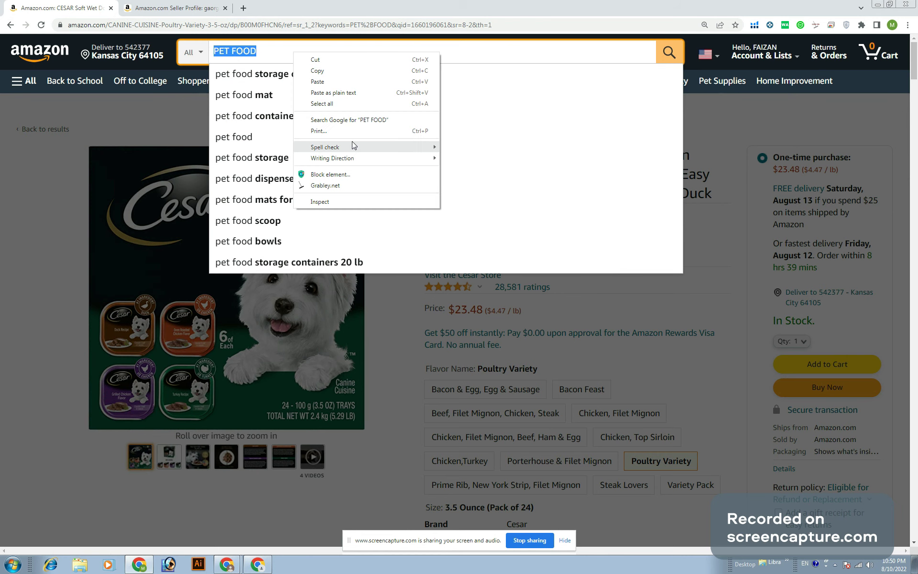
left_click(352, 82)
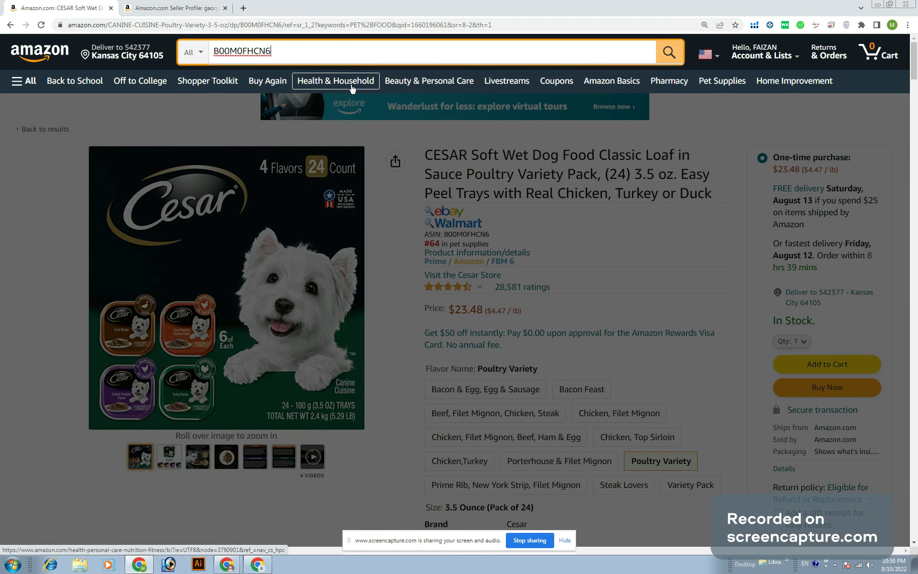
left_click(351, 86)
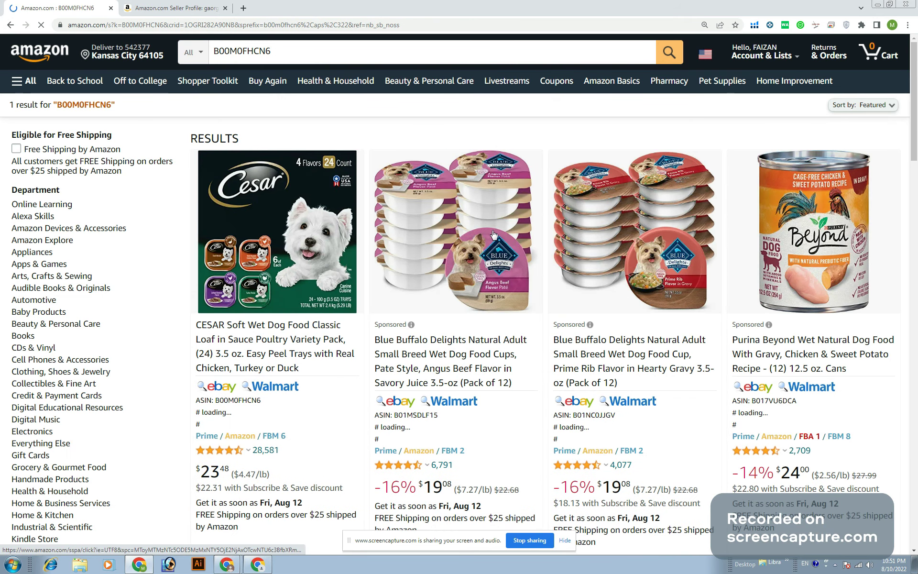
Step: View the Purina Beyond Chicken, Carrot & Pea dog food listing from the results, and return to the search results
scroll(511, 242, "down", 10)
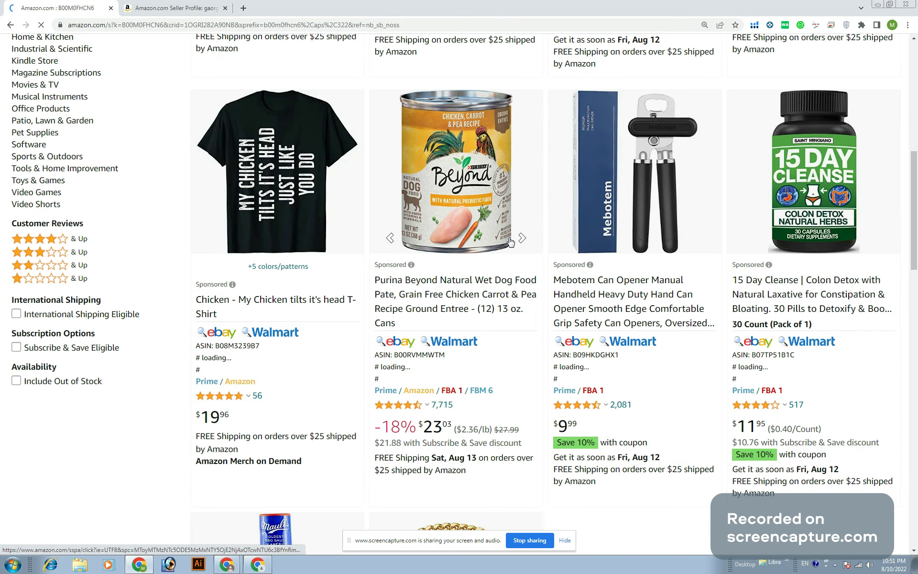
left_click(454, 220)
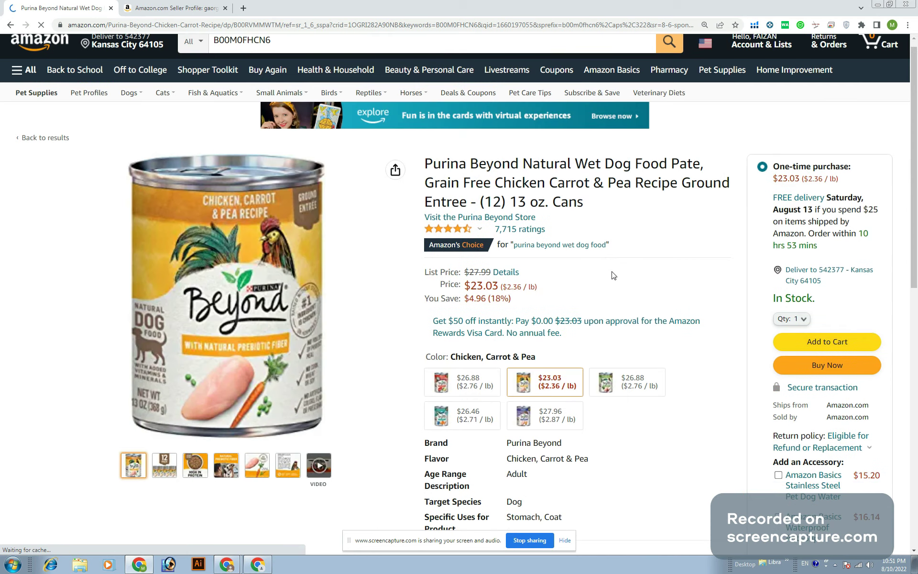
scroll(614, 276, "down", 10)
scroll(613, 276, "up", 5)
scroll(613, 275, "up", 6)
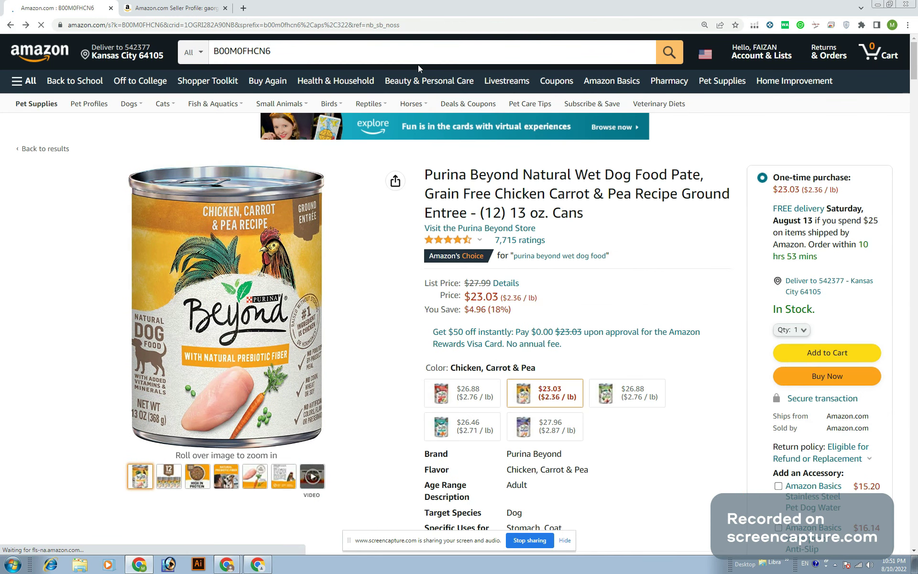
scroll(460, 382, "up", 6)
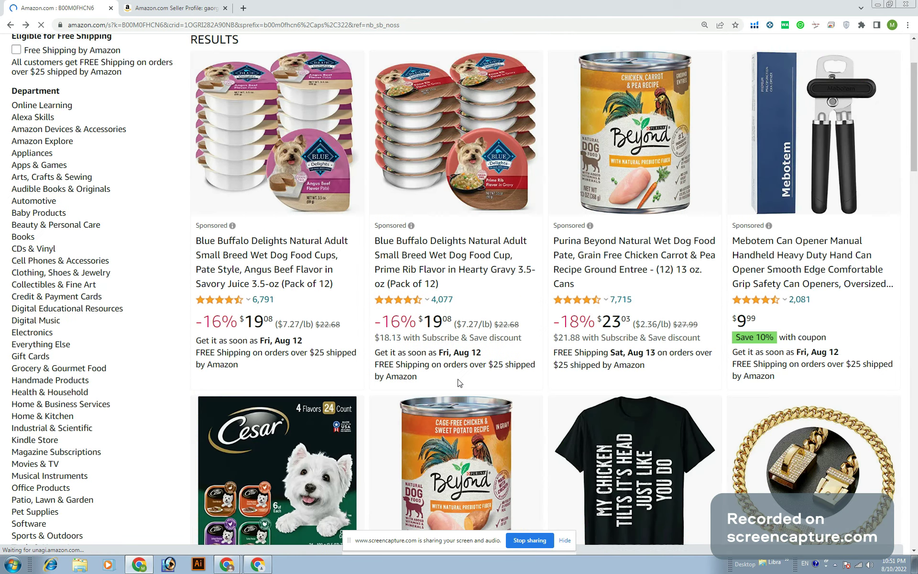
Step: Open the CESAR Poultry Variety Pack listing from the ASIN search results and copy its full product title
scroll(285, 279, "down", 5)
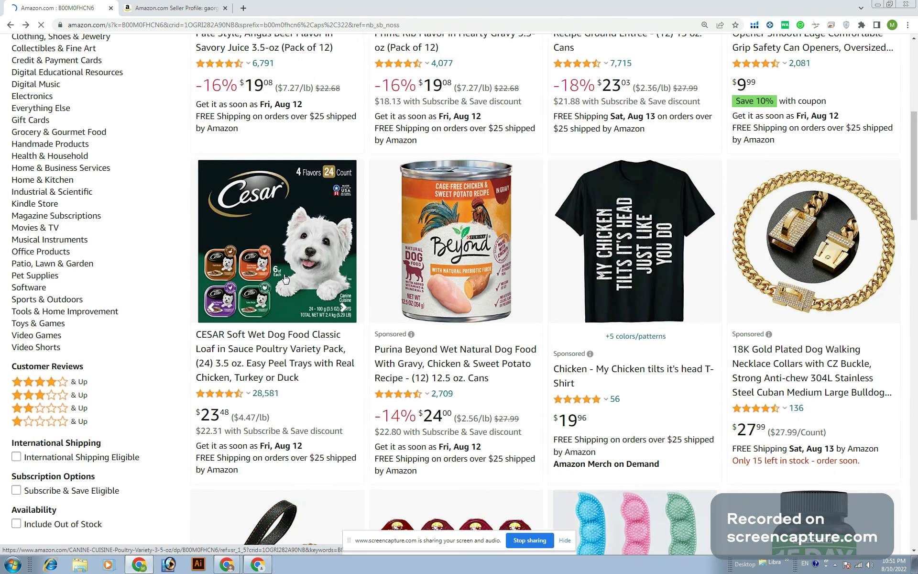
left_click(286, 277)
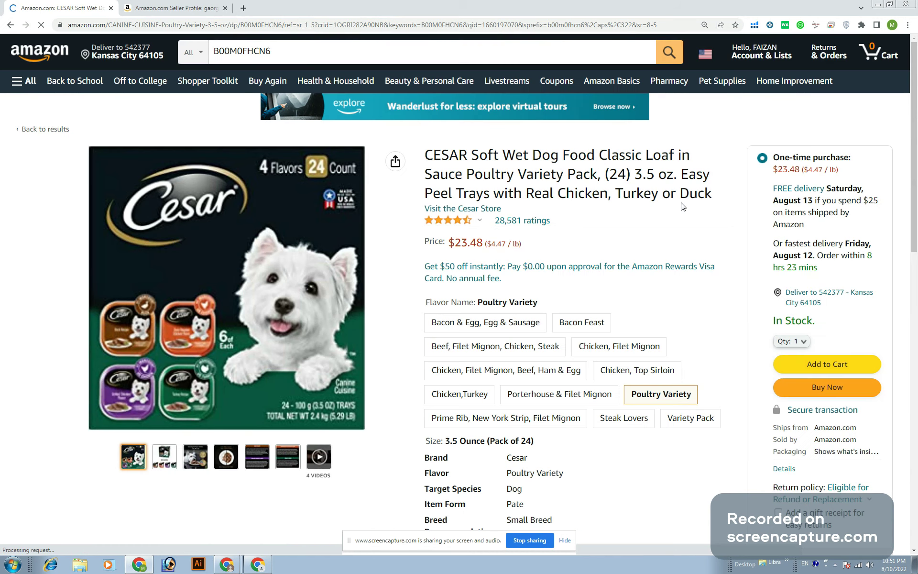
left_click_drag(714, 193, 483, 158)
triple_click(463, 166)
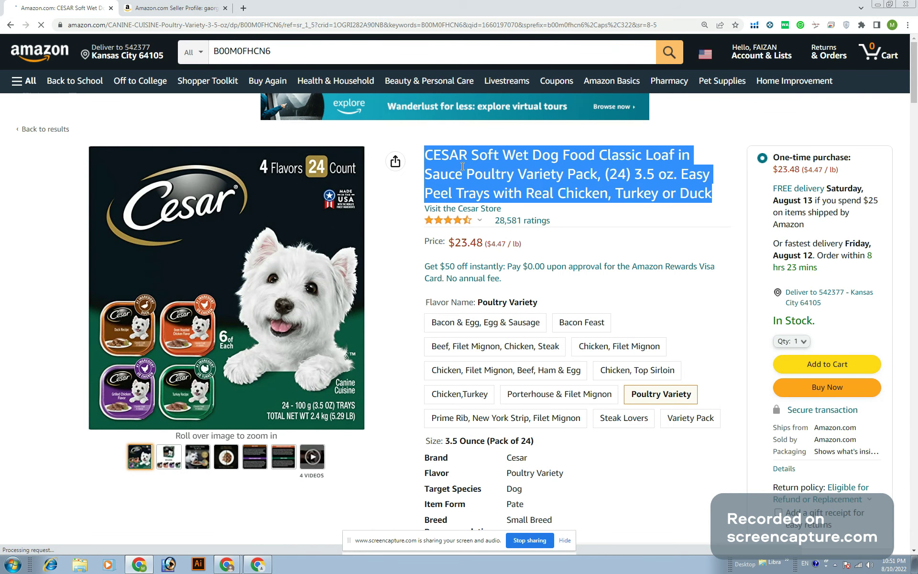
right_click(463, 166)
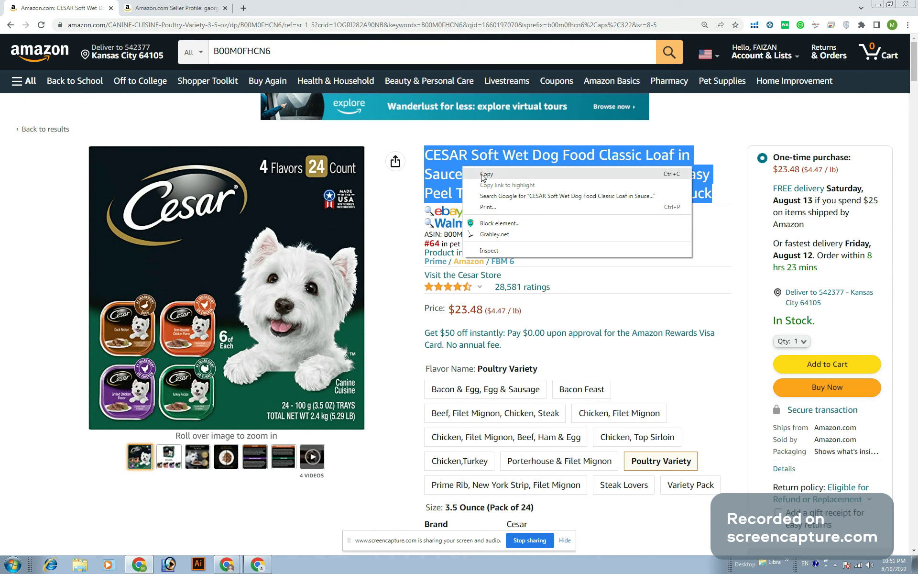
left_click(486, 174)
Step: Search Amazon for the copied CESAR product title and open the matching 24-count Poultry Variety Pack result
right_click(308, 46)
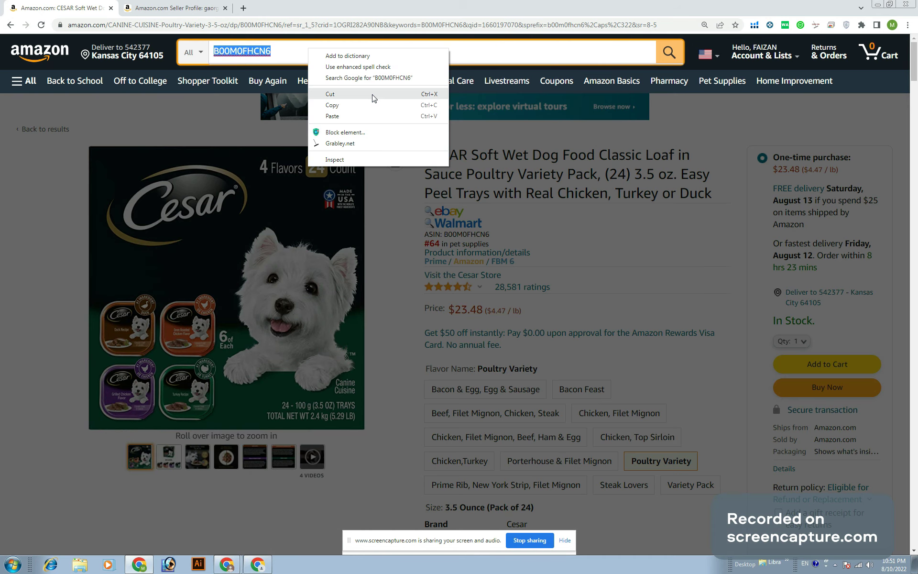
left_click(366, 113)
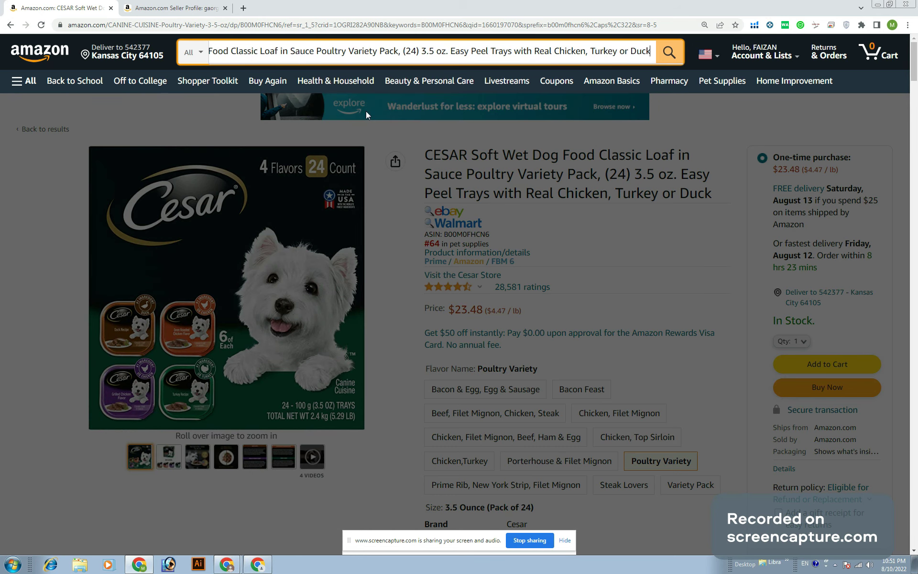
key("Return")
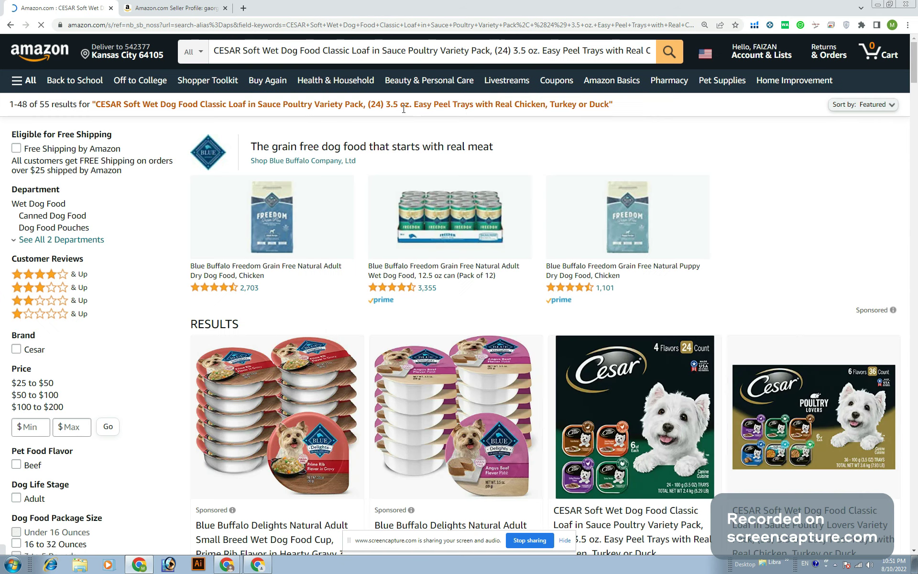
scroll(612, 255, "down", 5)
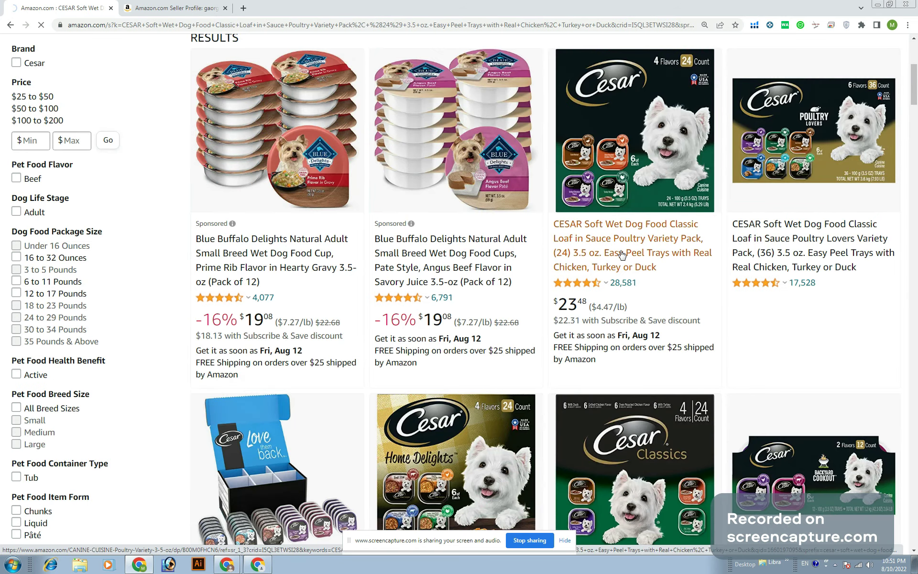
left_click(621, 255)
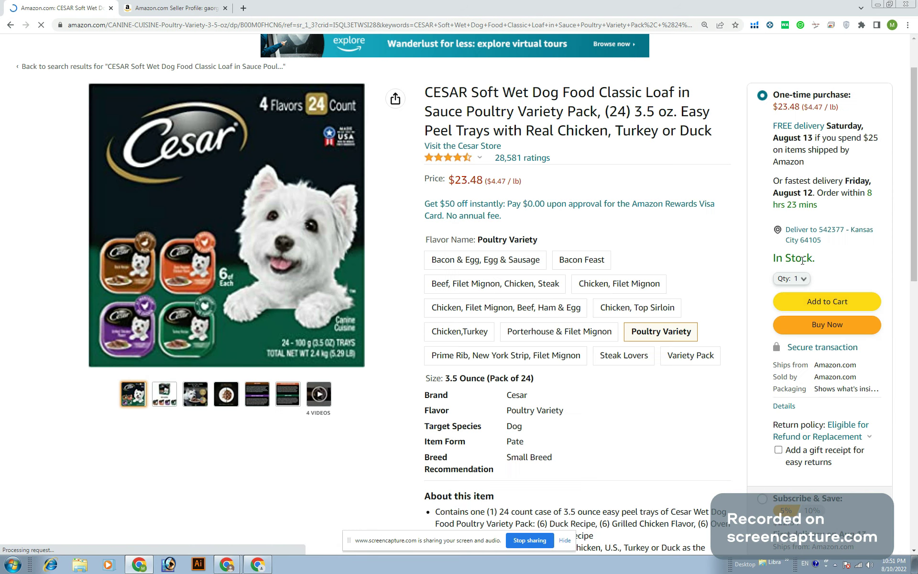
Step: Review the new offers from other sellers on the CESAR listing, and close the offer list
scroll(808, 268, "down", 8)
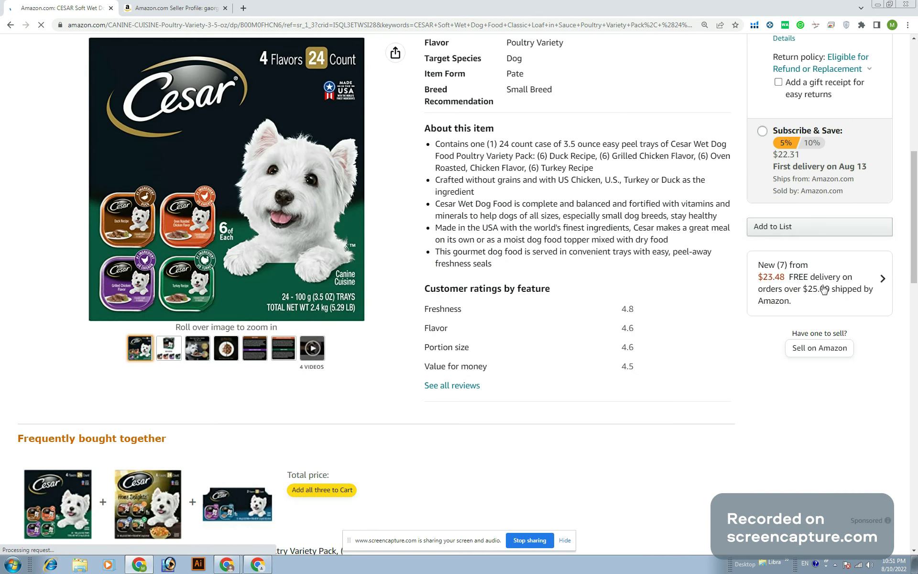
left_click(824, 289)
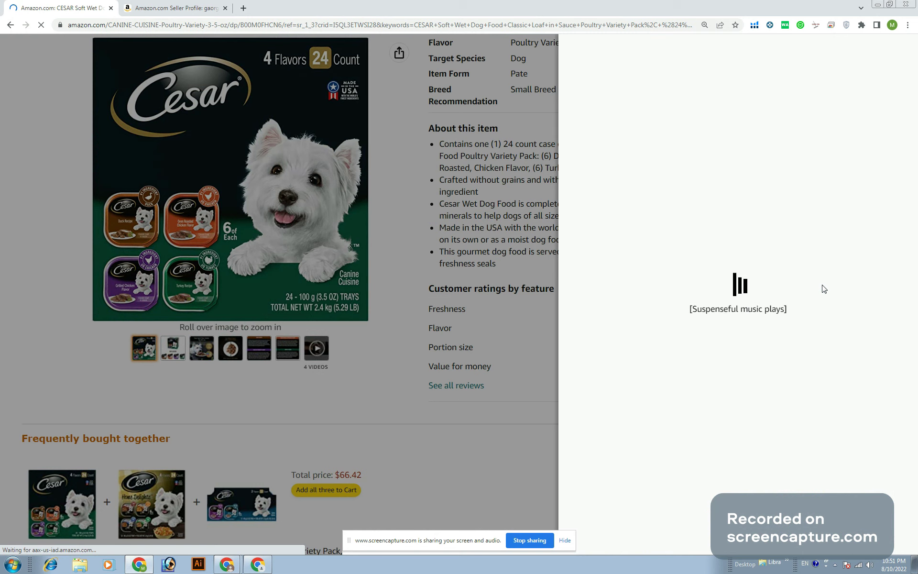
scroll(824, 289, "down", 2)
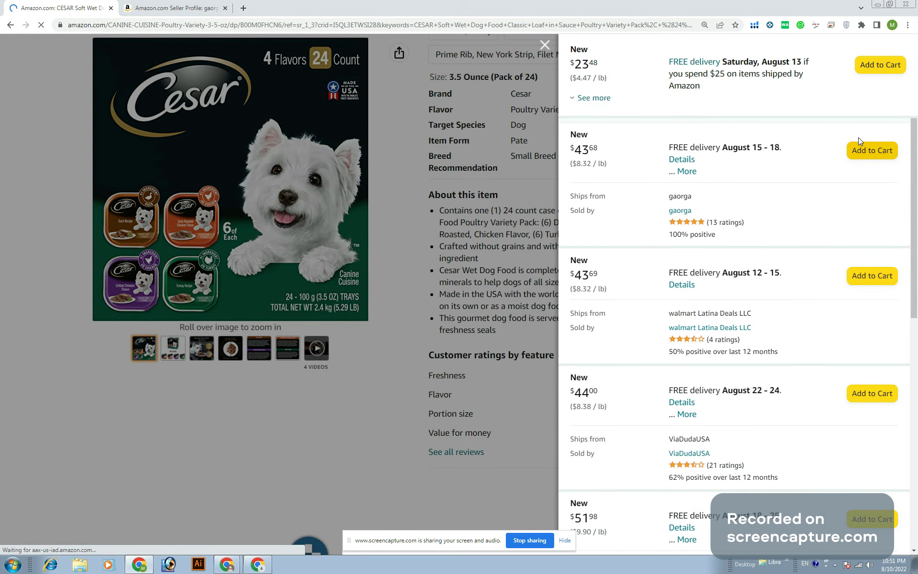
left_click(554, 39)
scroll(808, 109, "up", 8)
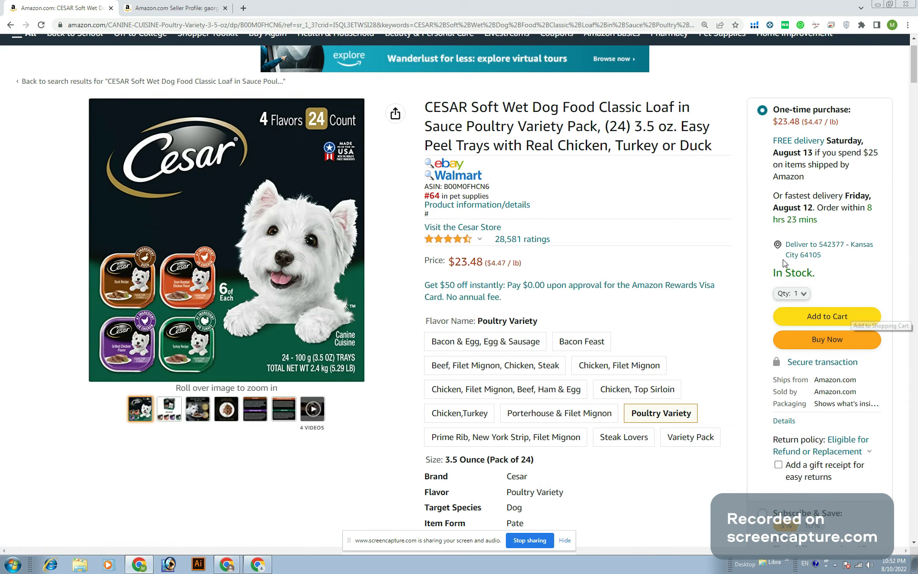
Step: Reopen the CESAR listing's new offers to compare the sellers, prices and delivery dates
scroll(672, 186, "down", 6)
scroll(673, 187, "down", 3)
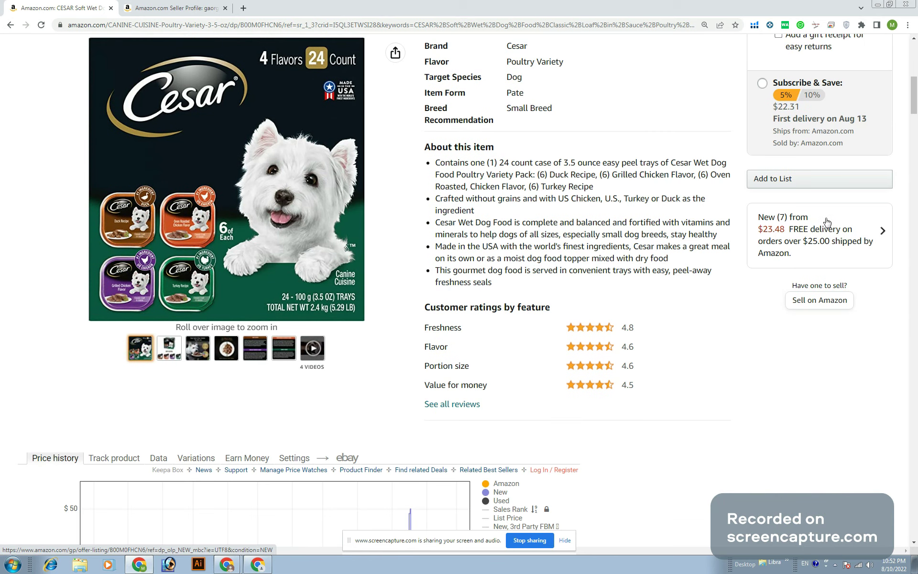
left_click(827, 222)
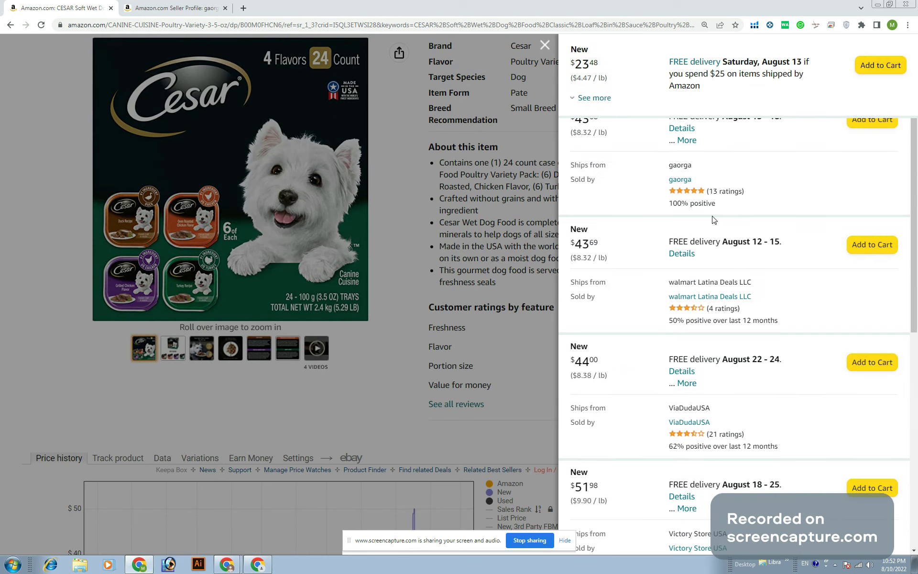
scroll(714, 219, "up", 3)
left_click(879, 255)
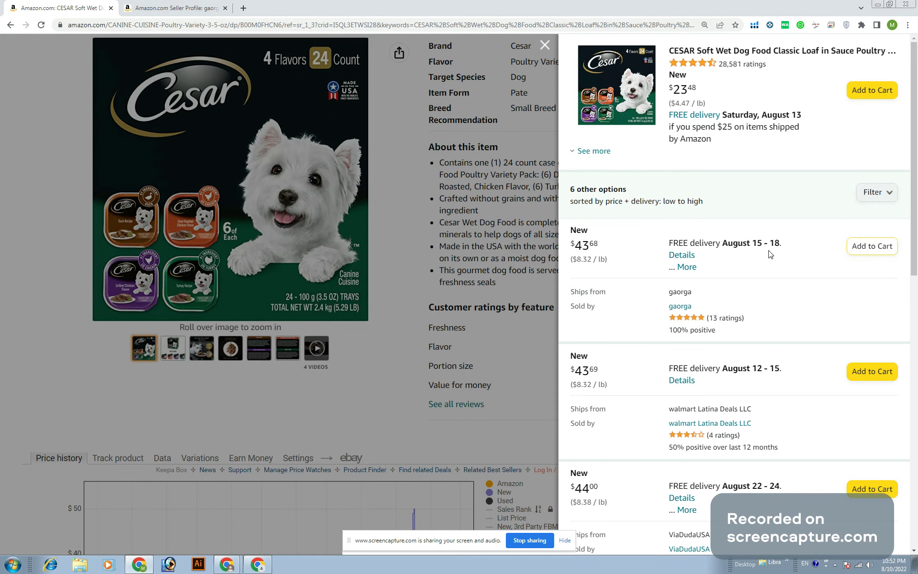
left_click(520, 235)
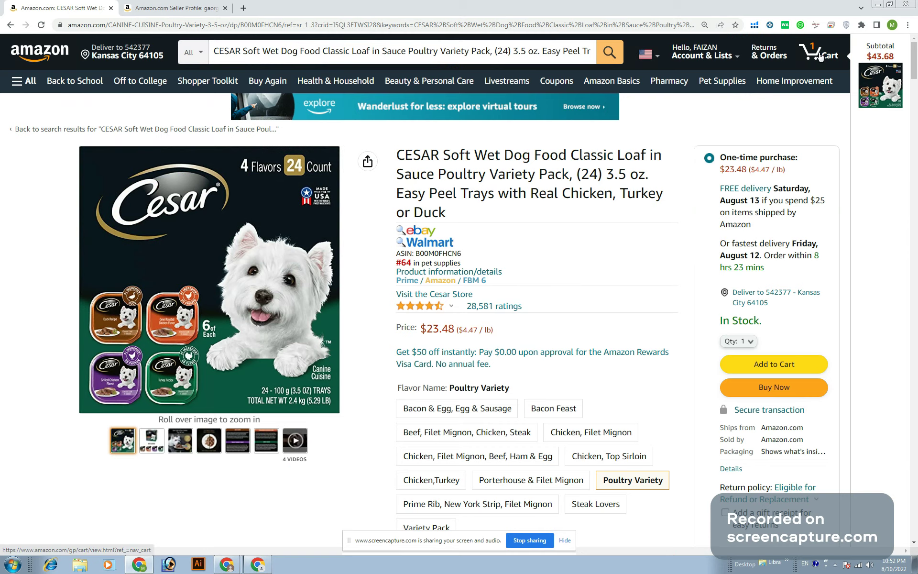
left_click(820, 56)
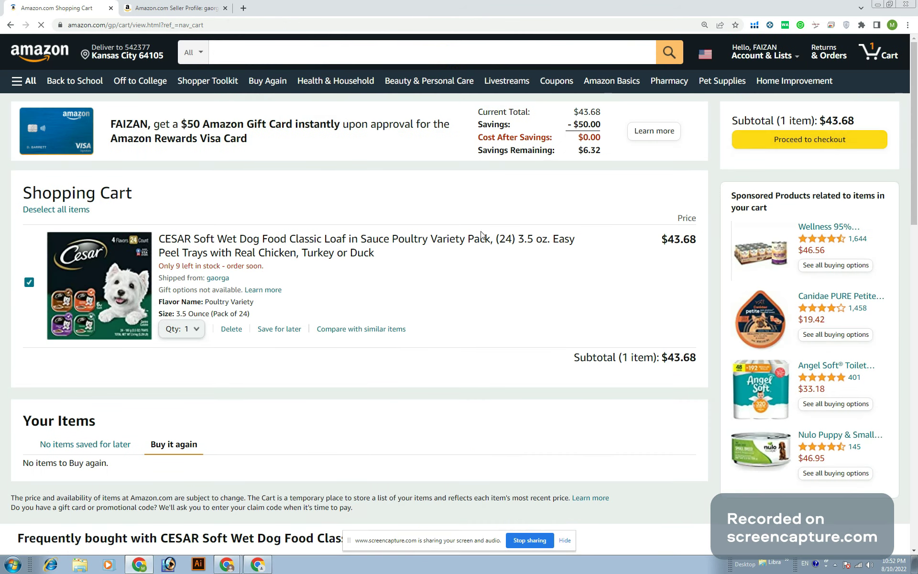
scroll(482, 234, "down", 6)
scroll(482, 234, "up", 6)
Step: Search Google for "RANDOM CANADA ADDRESS" in a new tab and open the BestRandoms "Random Address In Canada" page
left_click(243, 8)
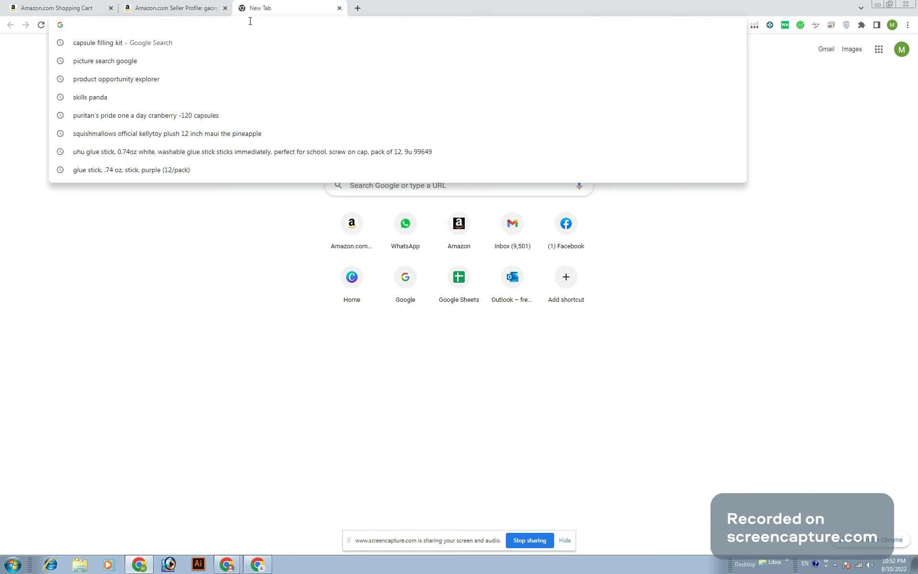
type("RANDA")
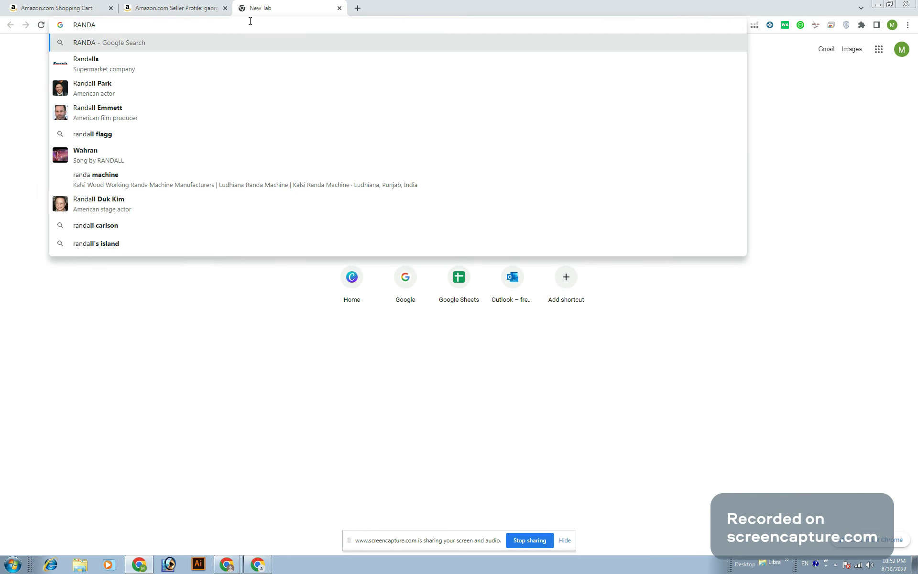
key("BackSpace")
type("OM CANADA")
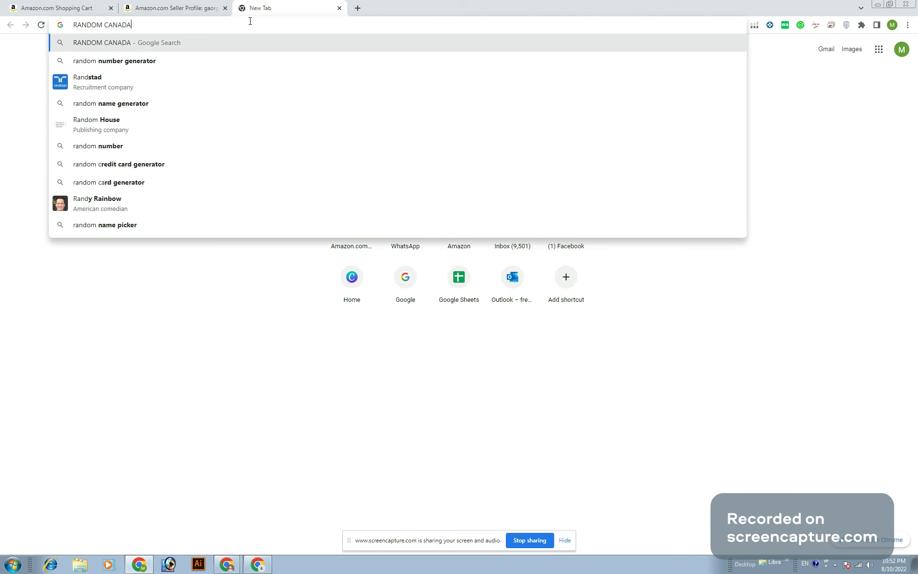
type(" ADDRESS")
key("Return")
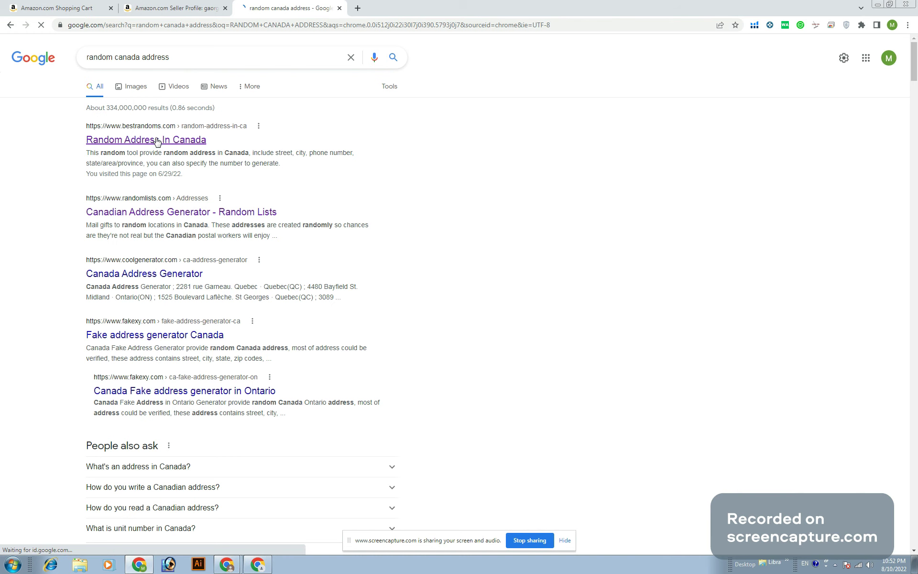
left_click(158, 139)
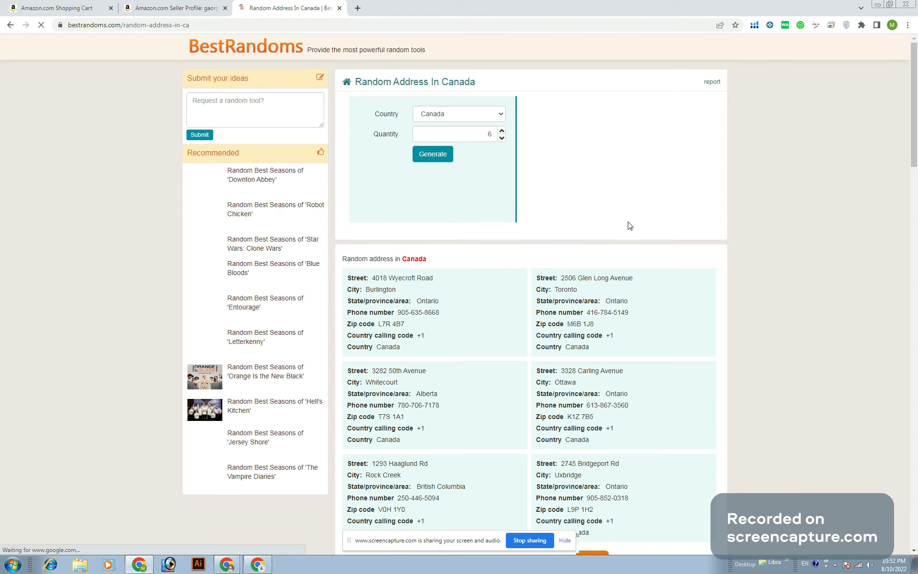
scroll(367, 113, "down", 4)
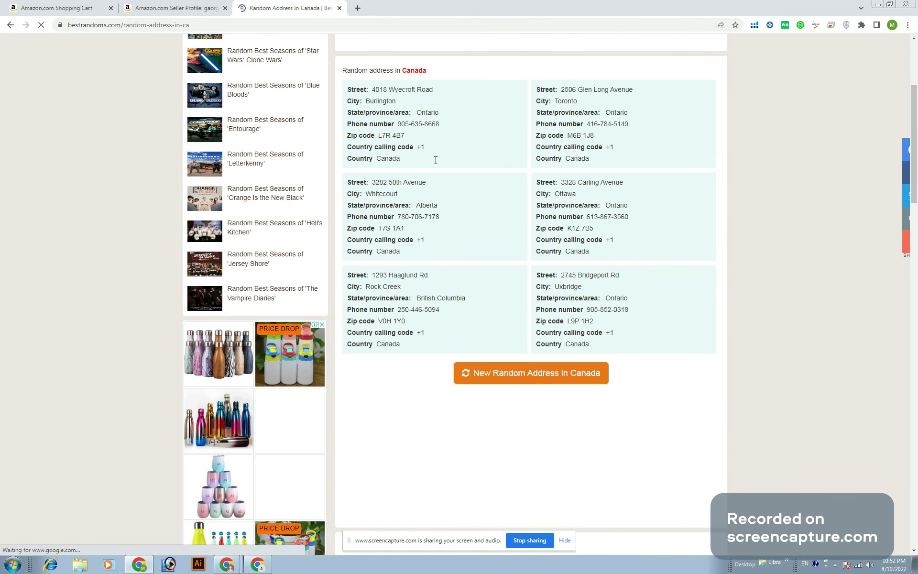
Step: Return to the Amazon cart, proceed to checkout and go to the form for adding a new shipping address
left_click(217, 5)
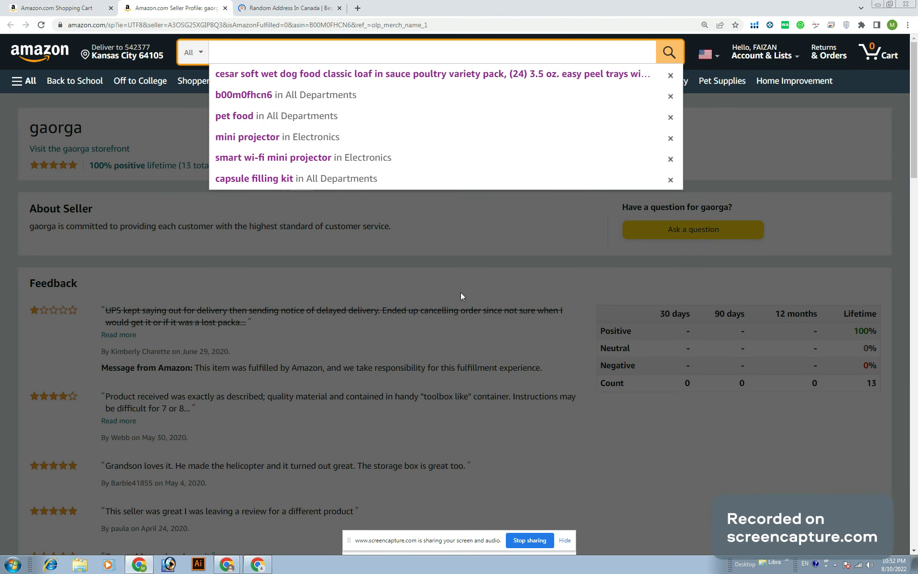
key("ctrl+shift+Tab")
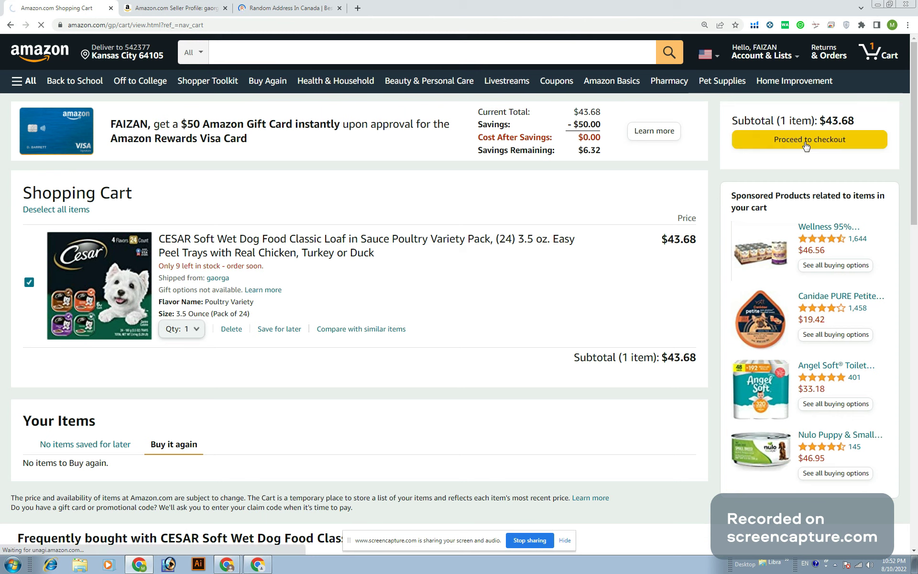
left_click(820, 142)
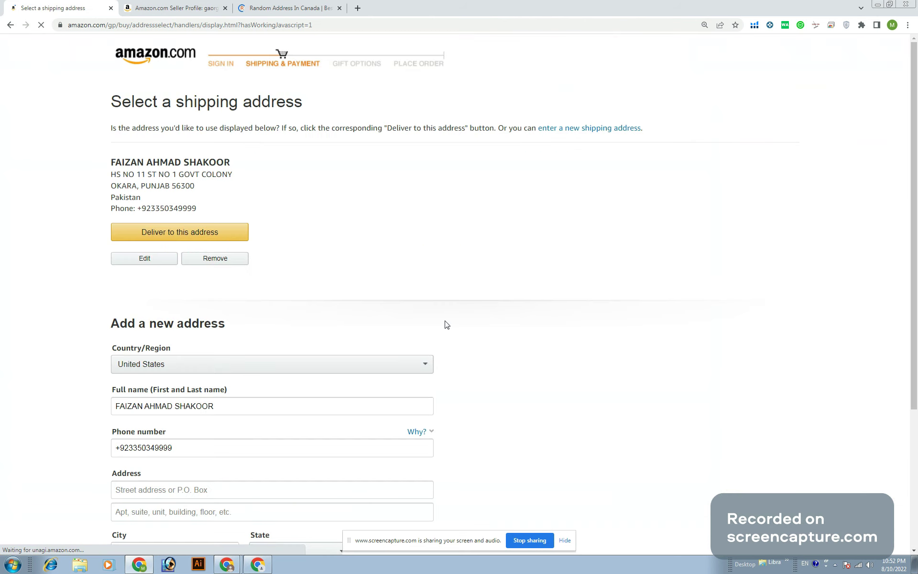
scroll(446, 325, "down", 4)
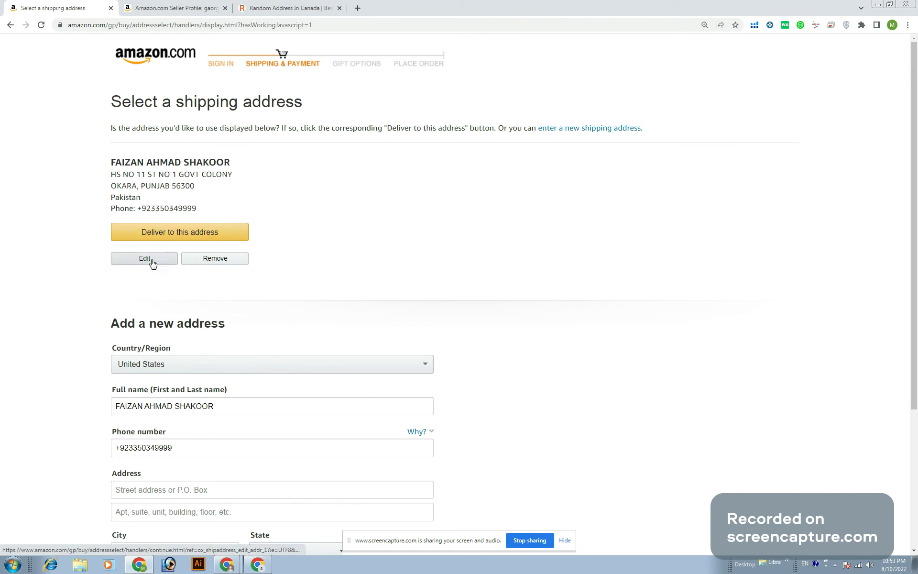
scroll(377, 274, "down", 2)
scroll(377, 274, "down", 1)
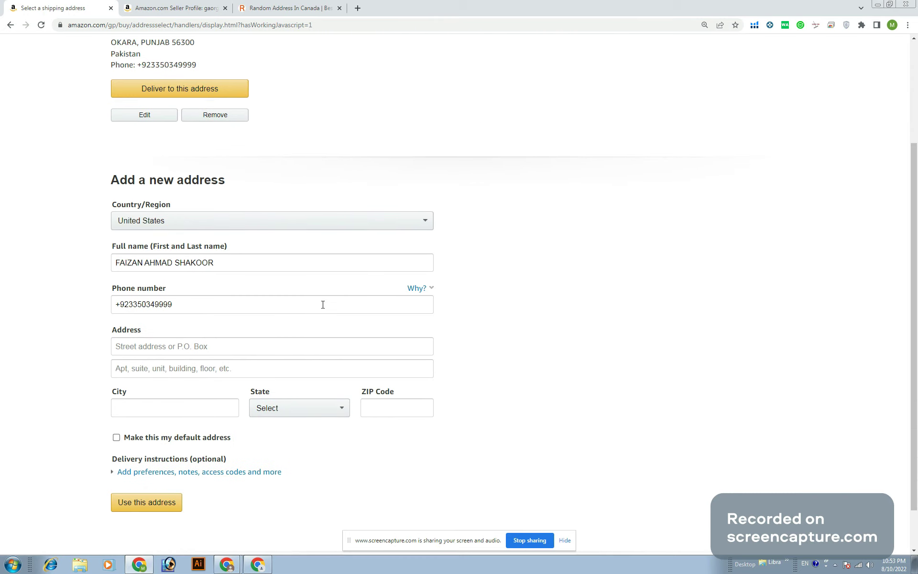
scroll(233, 310, "down", 1)
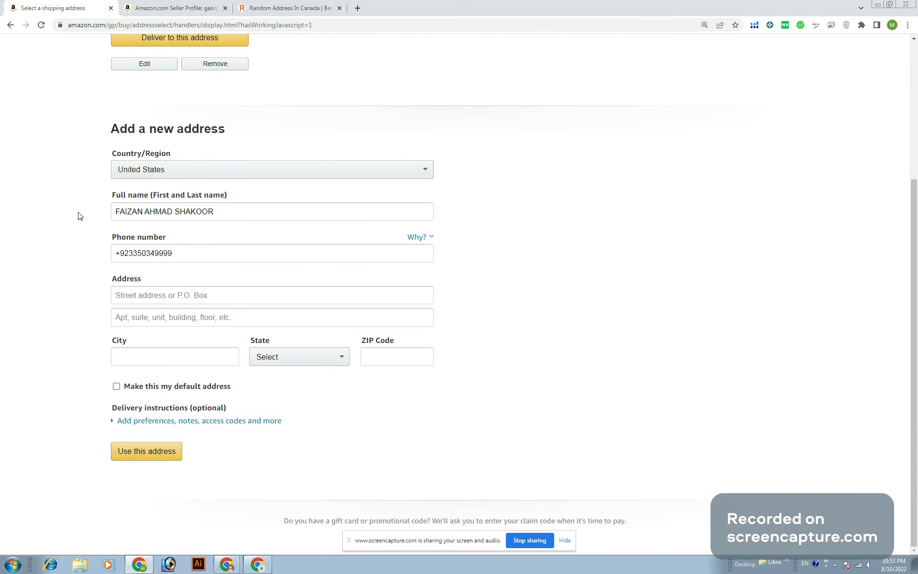
Step: Compare the phone number field in the new address form with the phone numbers of the generated Canadian addresses
left_click_drag(173, 253, 88, 251)
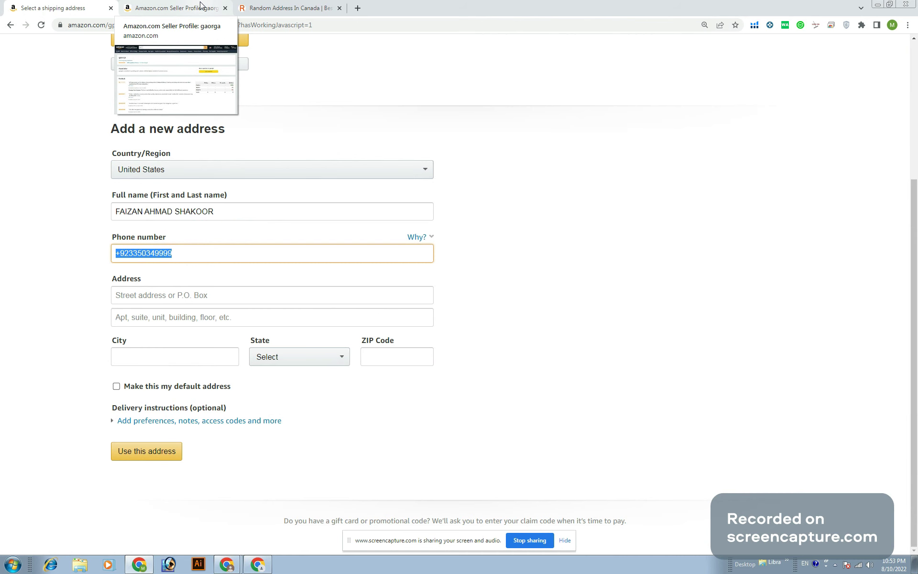
left_click(285, 8)
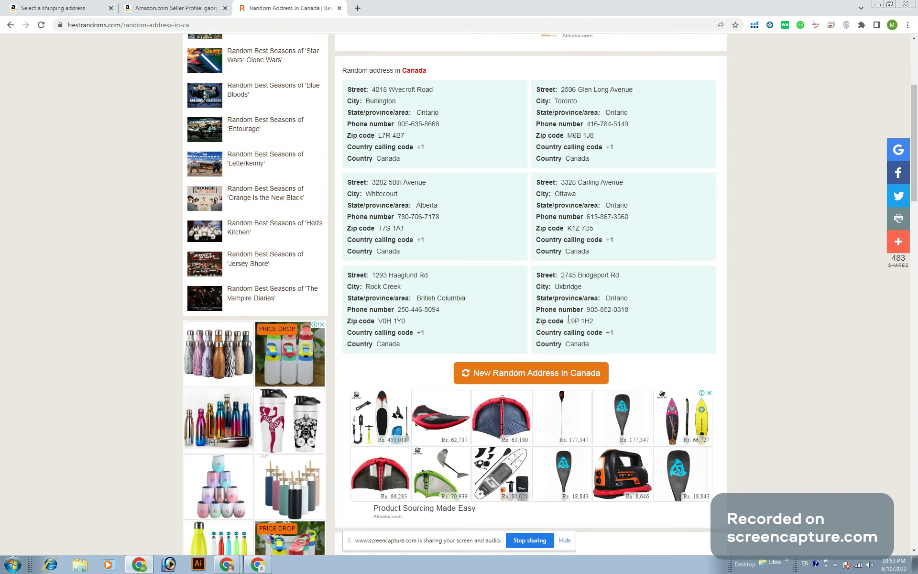
left_click_drag(449, 122, 394, 132)
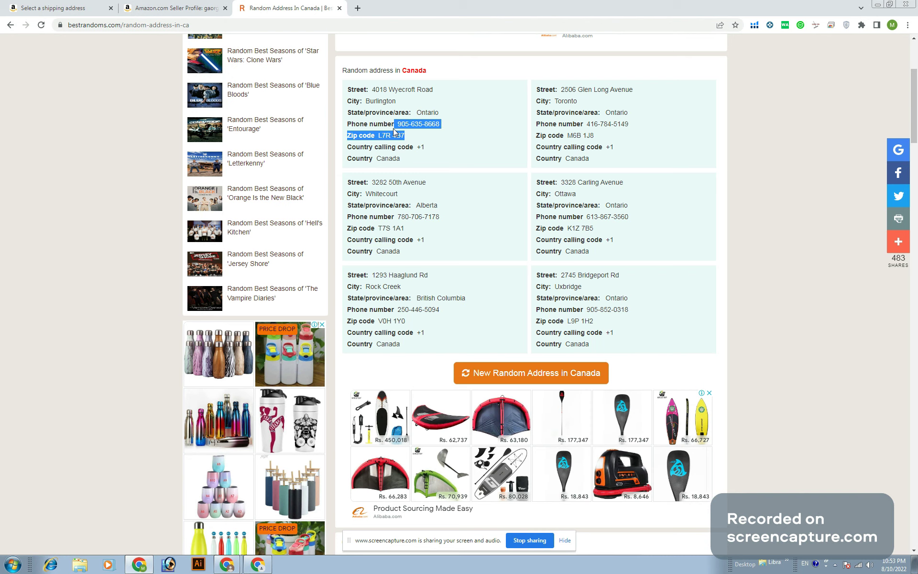
left_click_drag(645, 125, 586, 124)
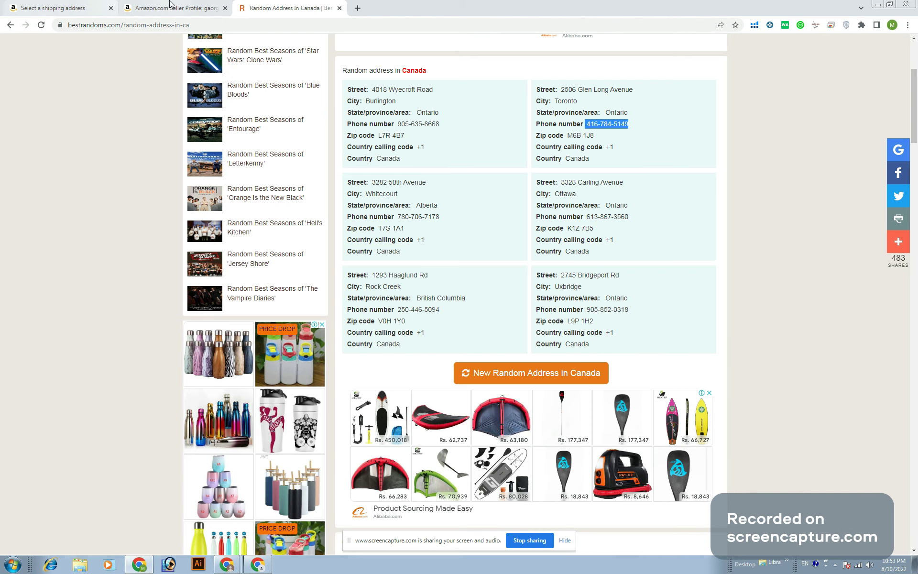
left_click(170, 8)
left_click(68, 8)
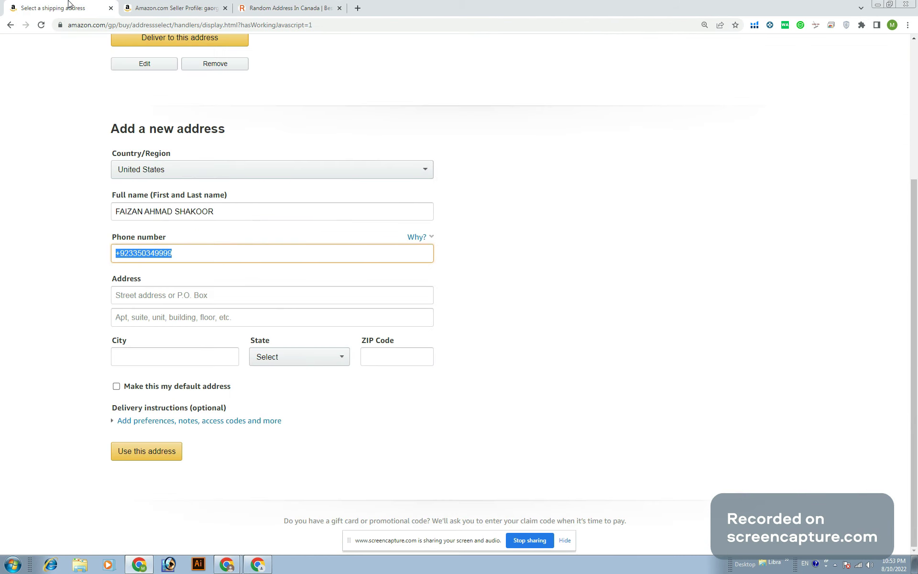
key("ctrl+shift+Tab")
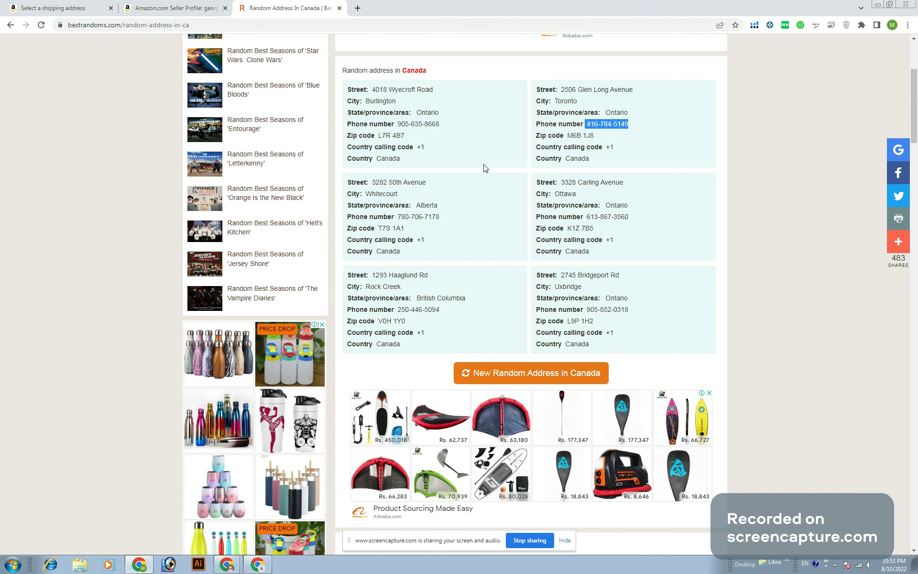
left_click(157, 5)
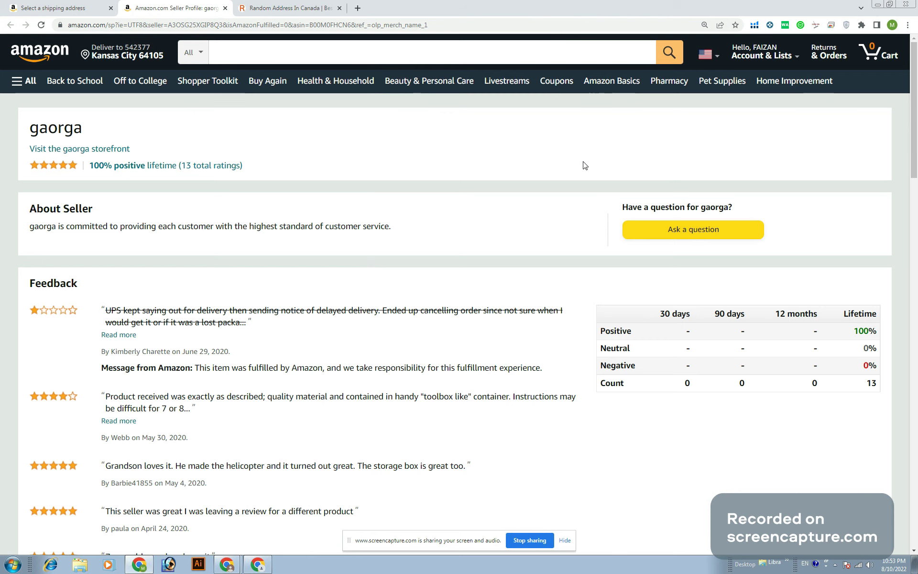
key("ctrl+Tab")
left_click_drag(440, 124, 397, 125)
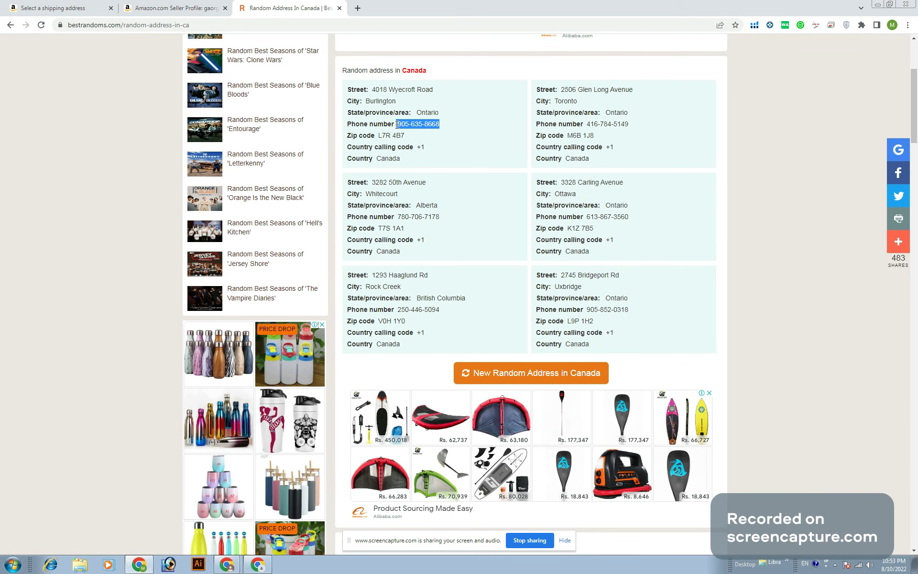
key("ctrl+shift+Tab")
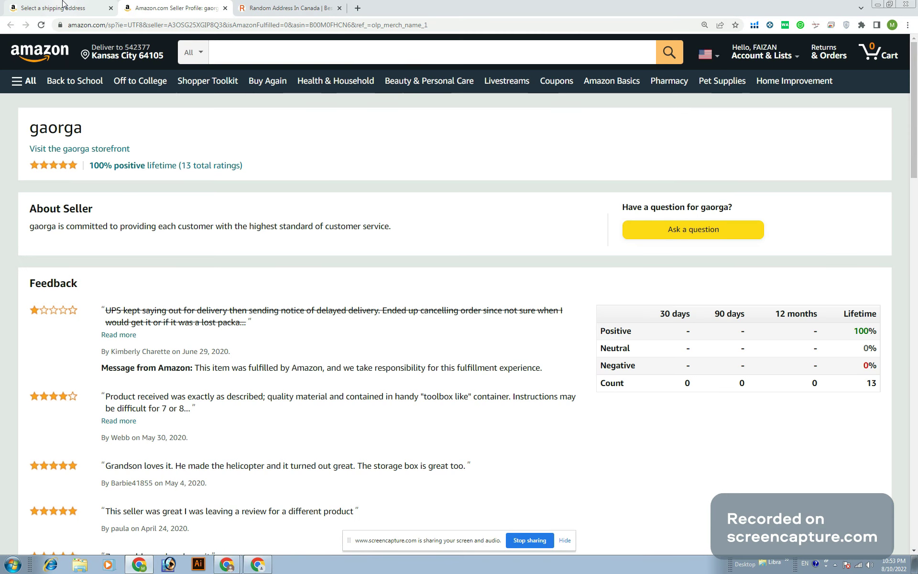
key("ctrl+shift+Tab")
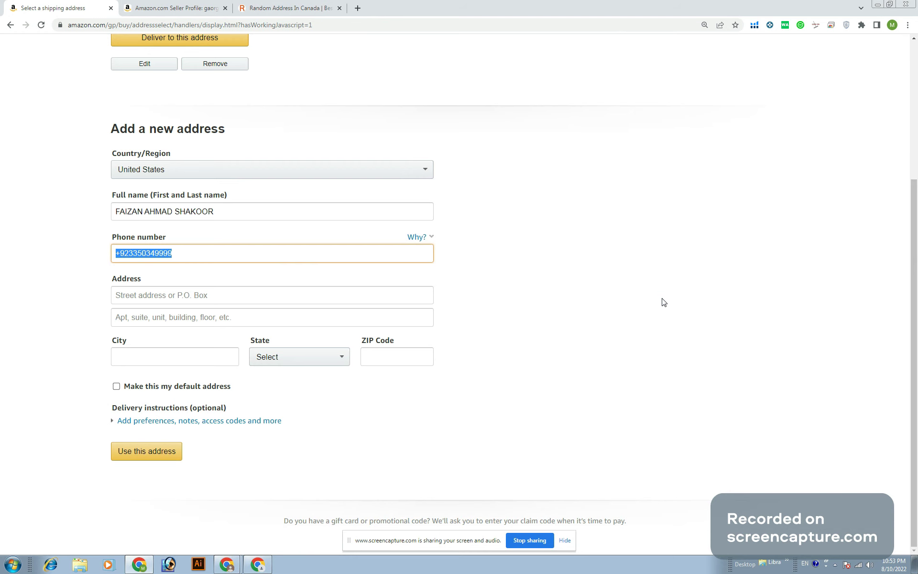
Step: Open the Your Account page in the tab showing gaorga's seller profile
scroll(664, 302, "up", 4)
left_click(177, 8)
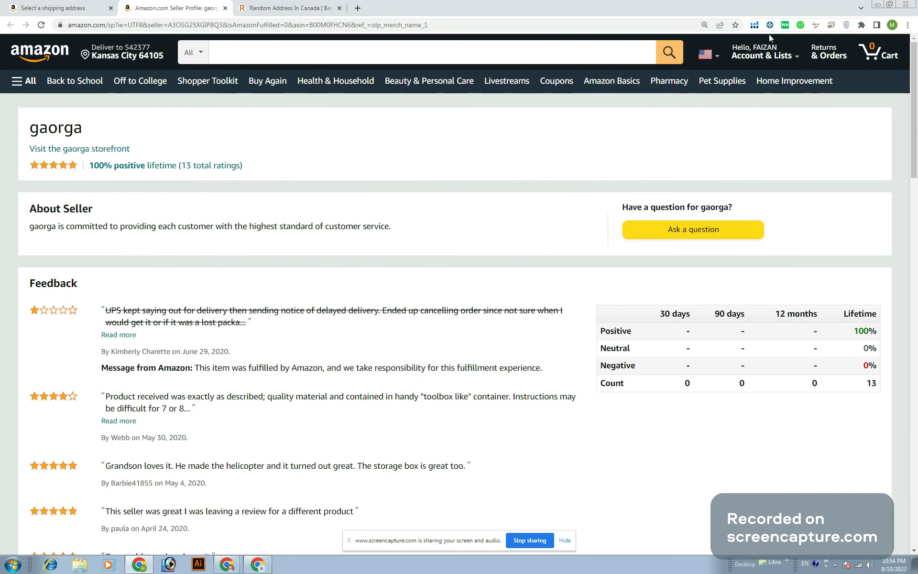
left_click(777, 58)
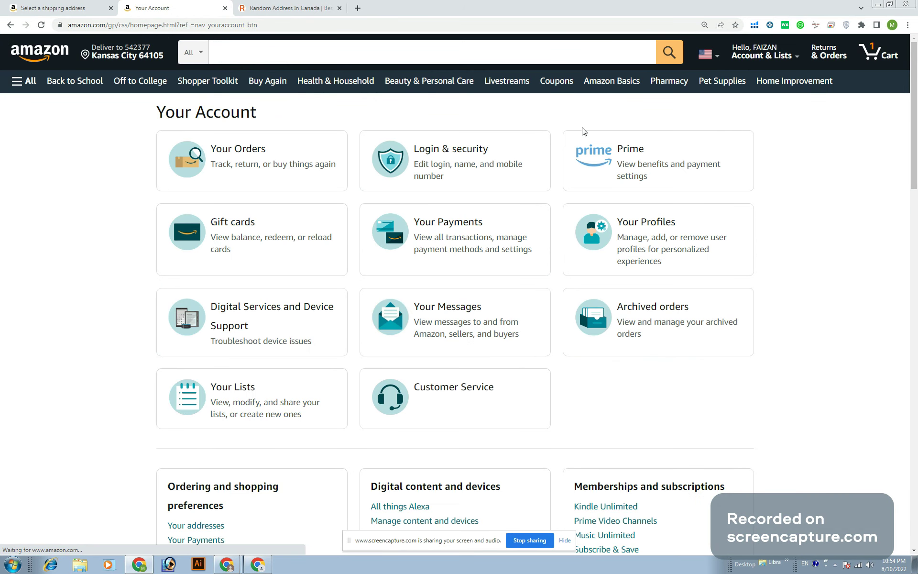
mouse_move(782, 57)
left_click(761, 96)
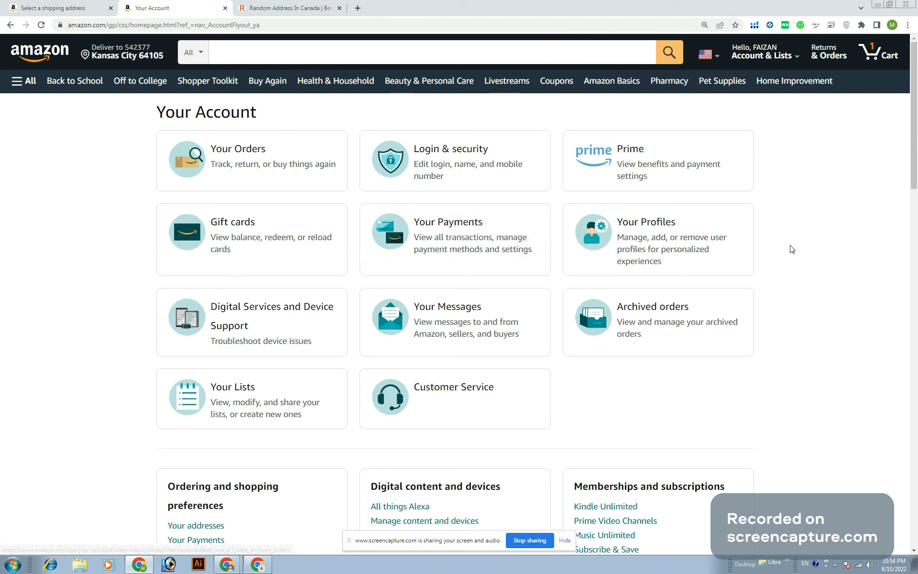
Step: Try to use the new shipping address with the street, city, state and ZIP code left blank
left_click(52, 4)
scroll(206, 417, "down", 4)
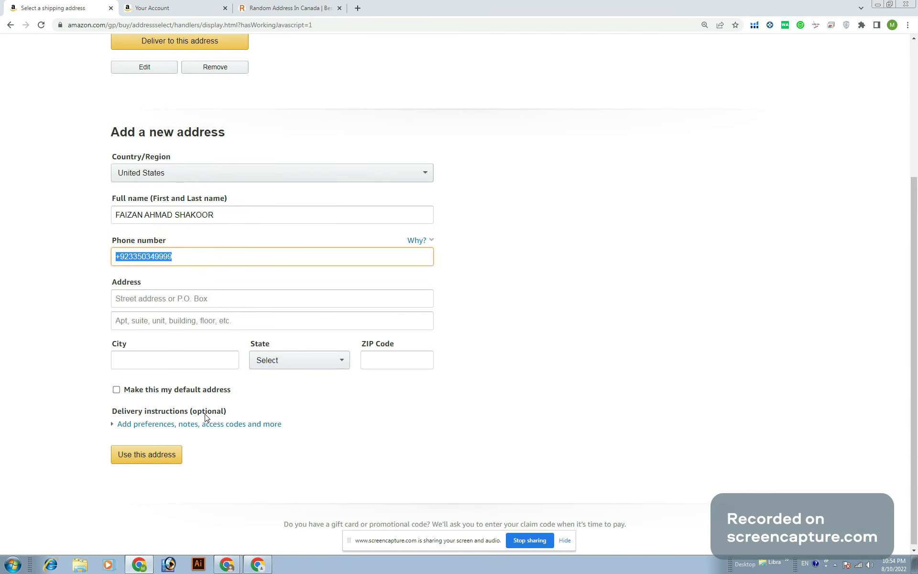
left_click(151, 454)
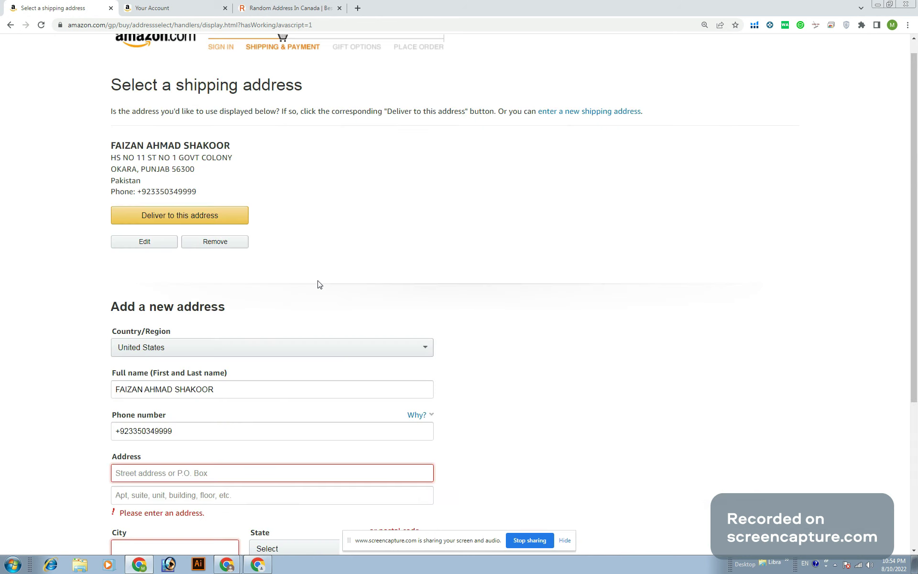
Step: Try delivering the order to the saved address, and return to the new address form
scroll(194, 239, "up", 1)
left_click(194, 234)
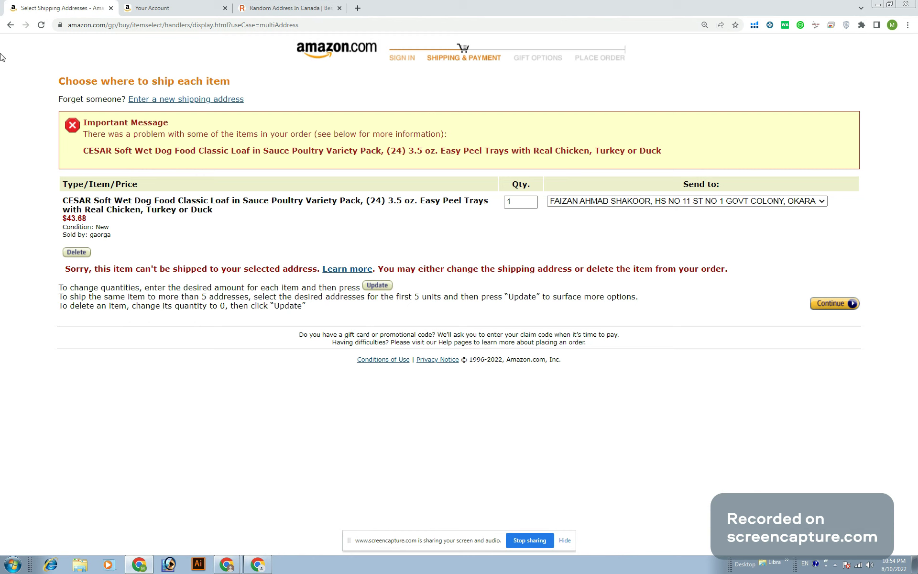
left_click(10, 26)
scroll(540, 329, "down", 4)
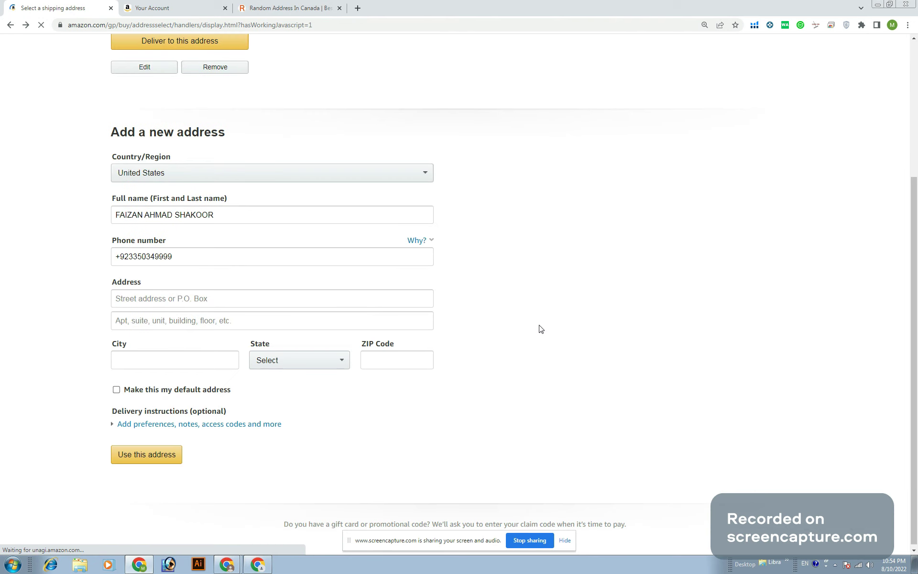